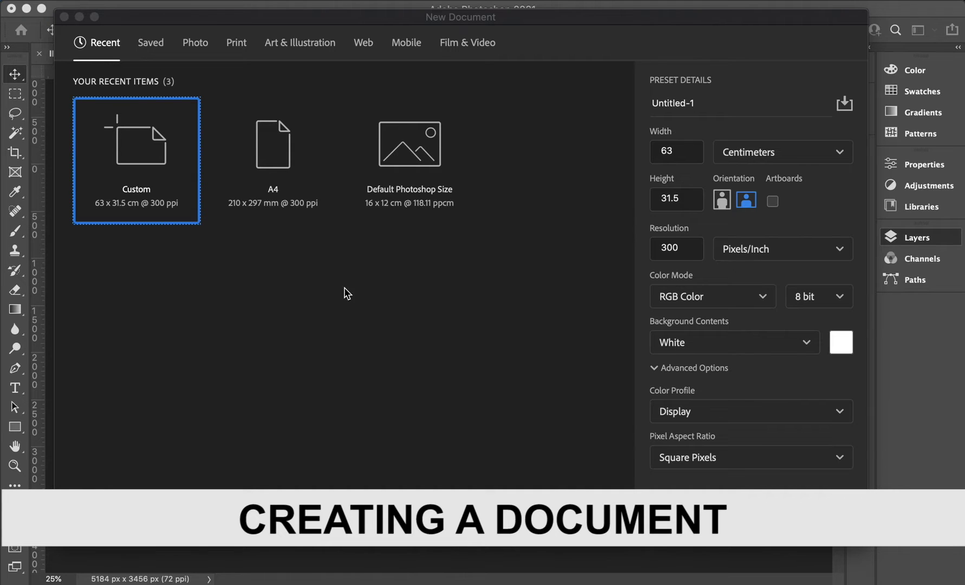
Step: Create a new 120 x 120 mm document at 300 pixels/inch in RGB Color with a white background
{"action": "left_click", "coordinate": [128, 0]}
{"action": "left_click", "coordinate": [515, 276]}
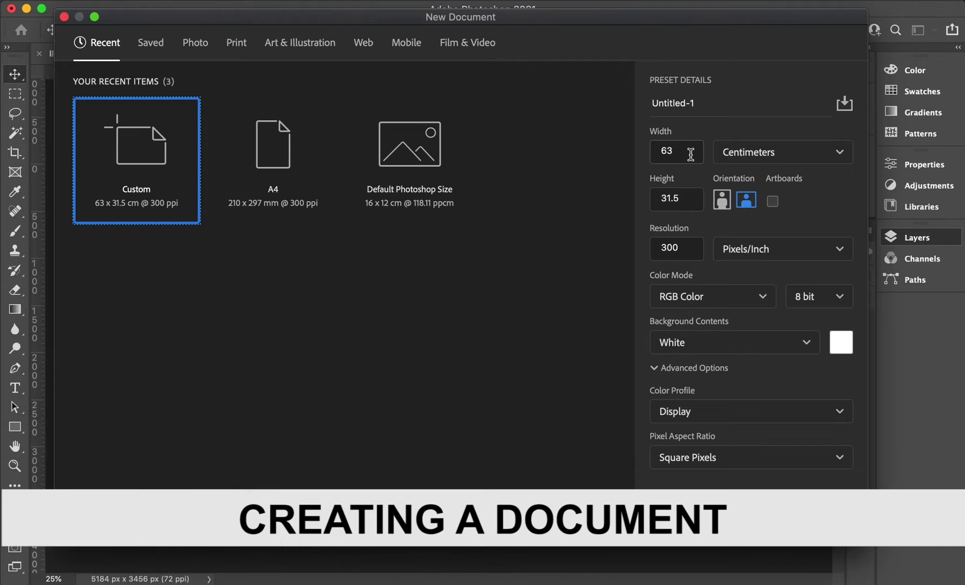
{"action": "left_click", "coordinate": [746, 152]}
{"action": "left_click", "coordinate": [750, 253]}
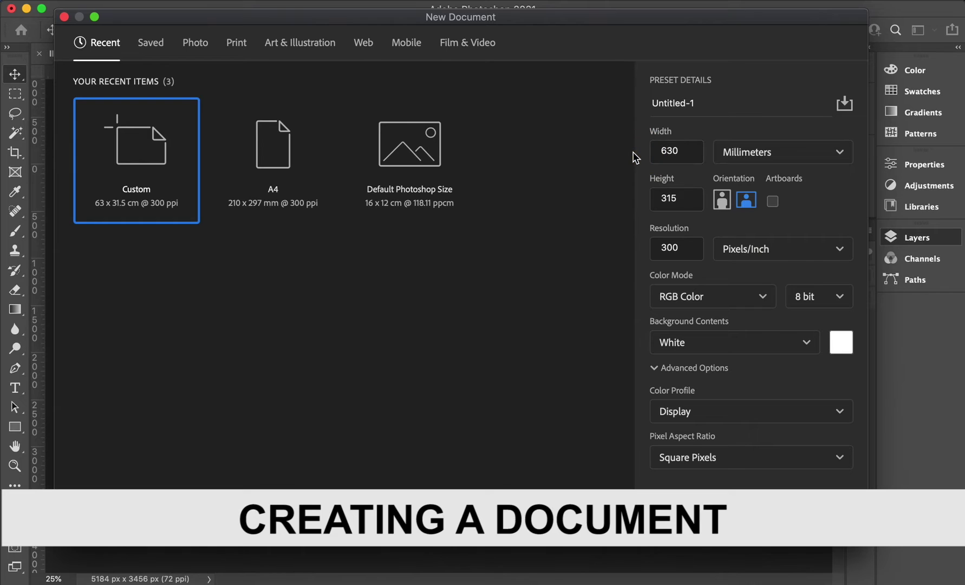
{"action": "double_click", "coordinate": [669, 151]}
{"action": "type", "text": "120"}
{"action": "double_click", "coordinate": [655, 199]}
{"action": "type", "text": "12"}
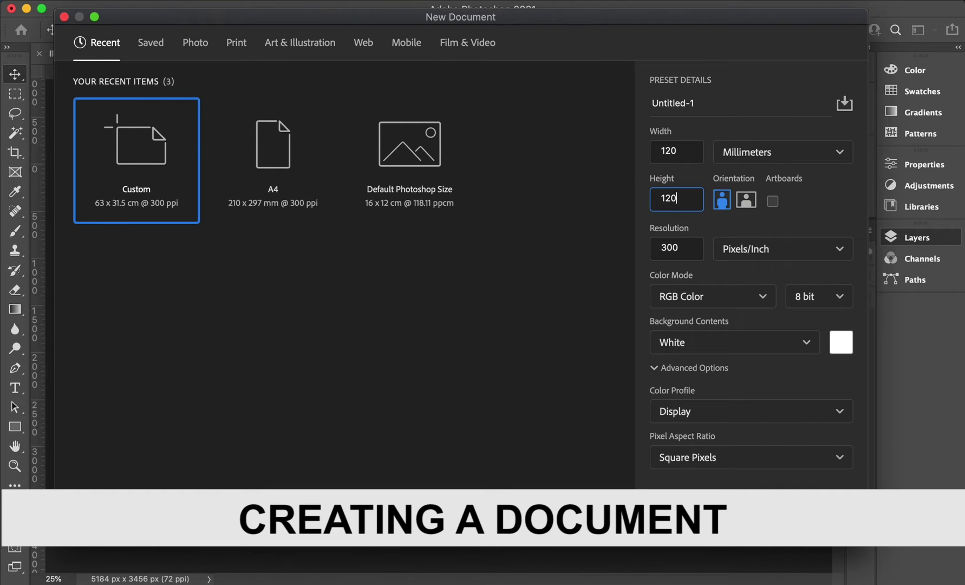
{"action": "left_click", "coordinate": [807, 219]}
{"action": "key", "text": "Return"}
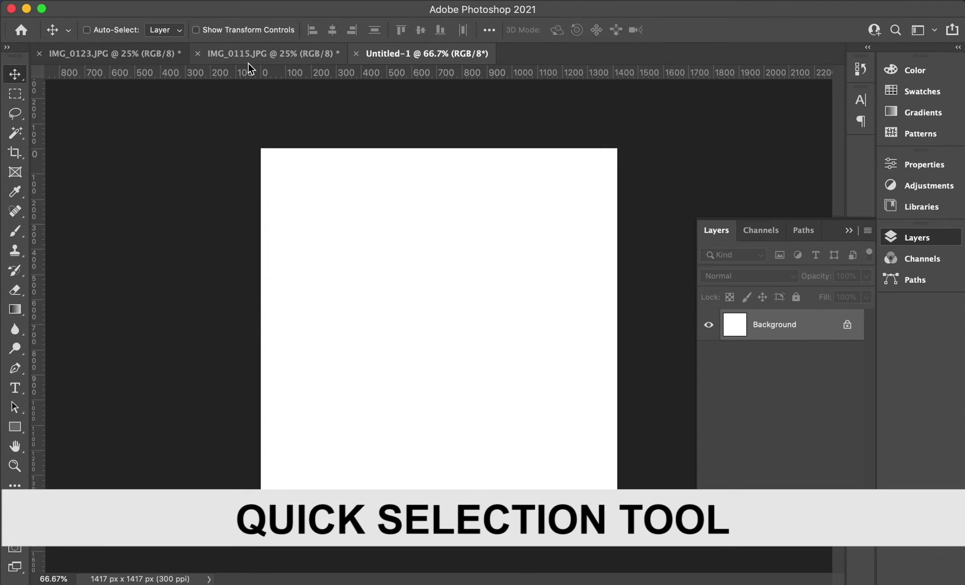
Step: Select the subject in IMG_0123.JPG with the Quick Selection Tool's Select Subject option and mask out the background
{"action": "left_click", "coordinate": [150, 57]}
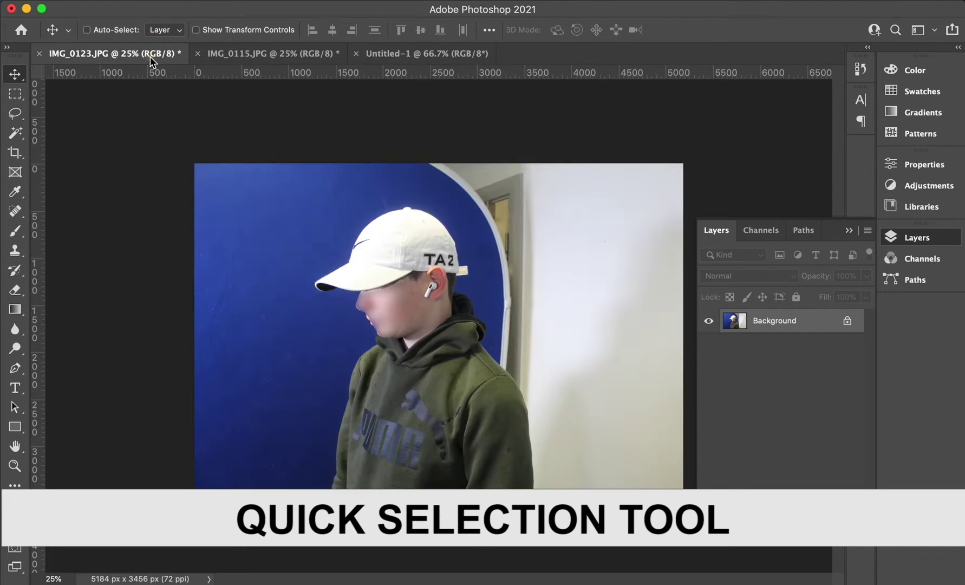
{"action": "left_click", "coordinate": [242, 52]}
{"action": "left_click", "coordinate": [114, 53]}
{"action": "left_click", "coordinate": [23, 139]}
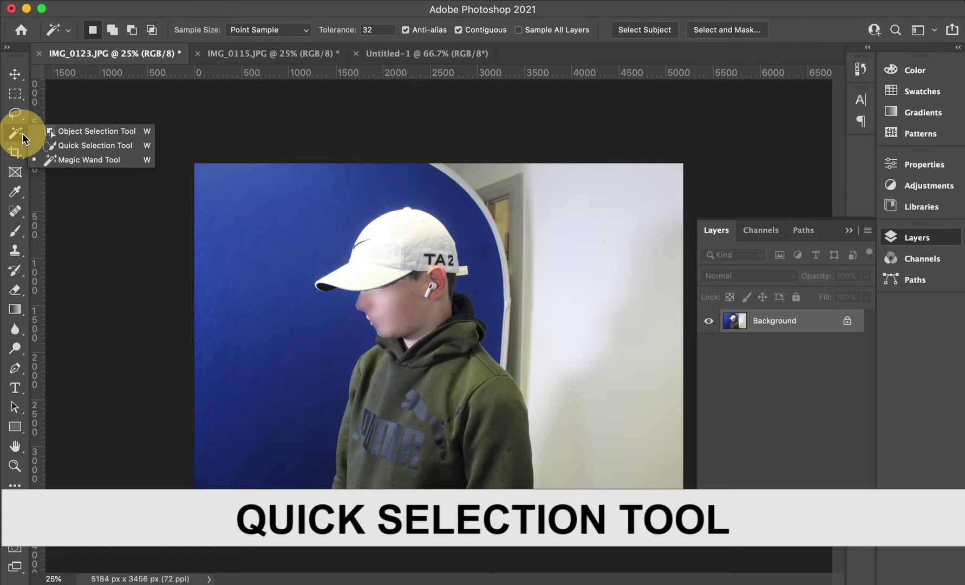
{"action": "left_click", "coordinate": [56, 145]}
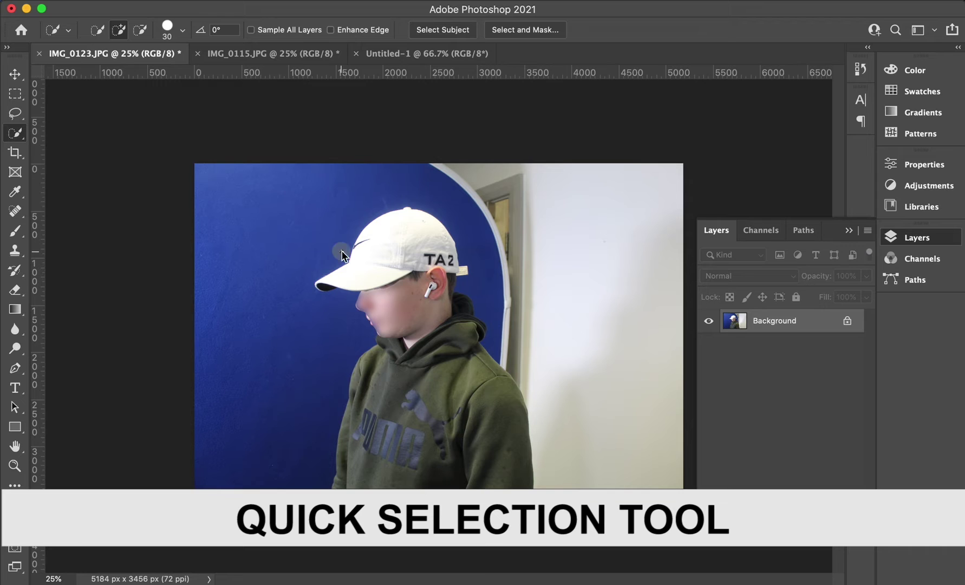
{"action": "left_click", "coordinate": [453, 32]}
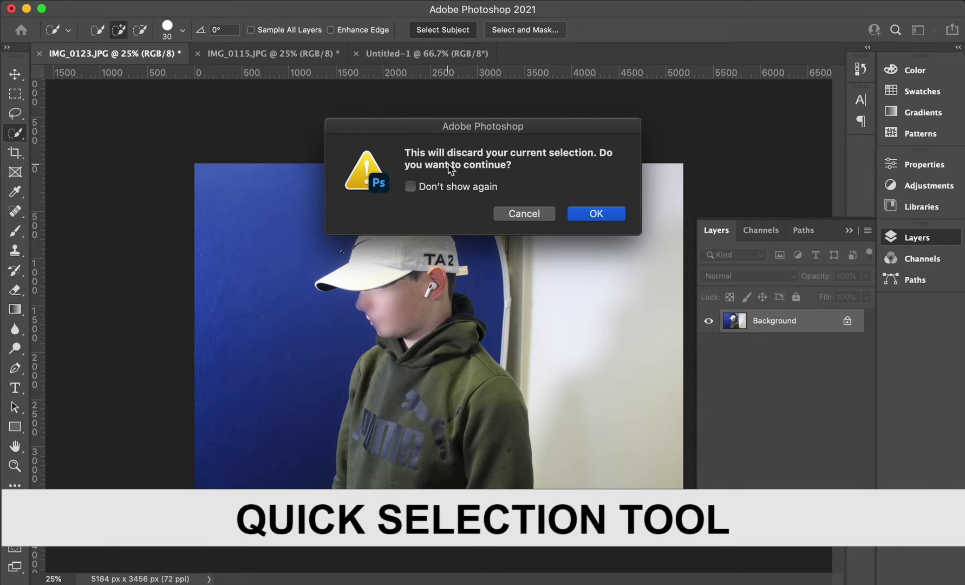
{"action": "left_click", "coordinate": [597, 214]}
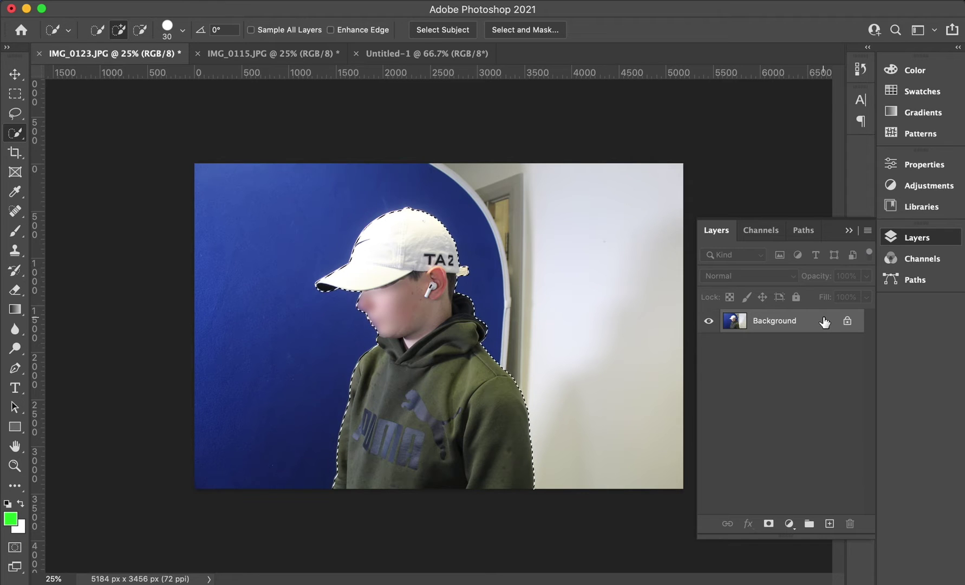
{"action": "left_click", "coordinate": [768, 528]}
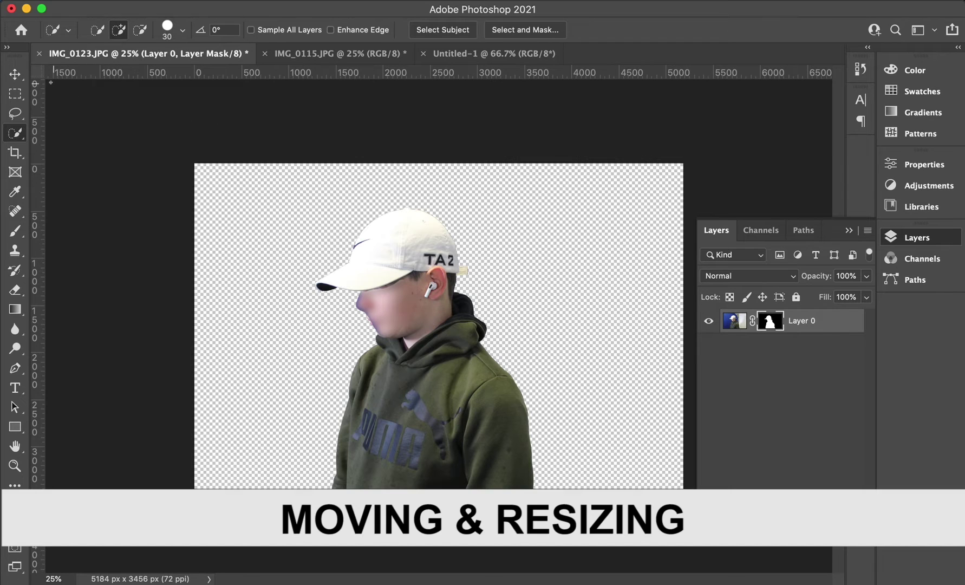
Step: Enable Auto-Select and Show Transform Controls for the Move tool
{"action": "left_click", "coordinate": [18, 76]}
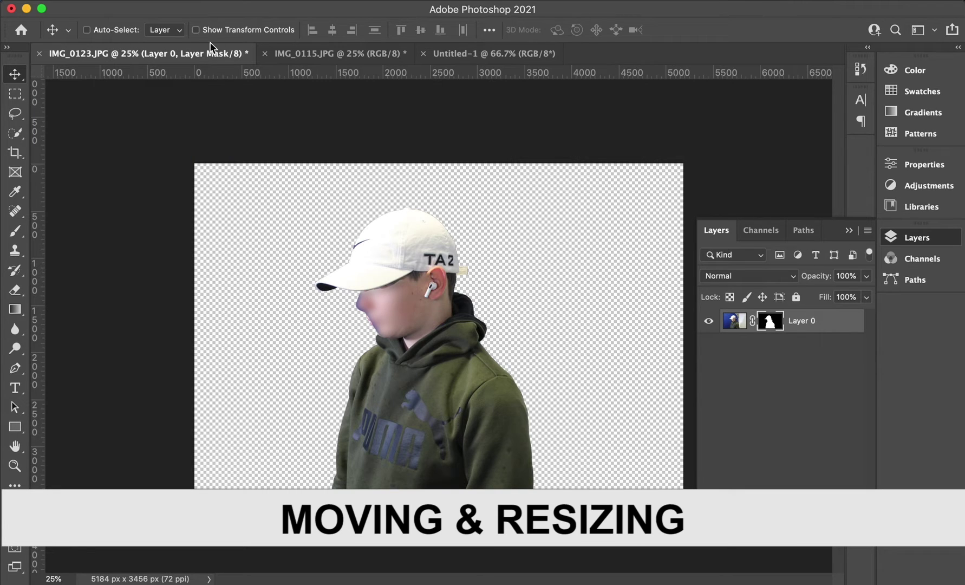
{"action": "left_click", "coordinate": [103, 30]}
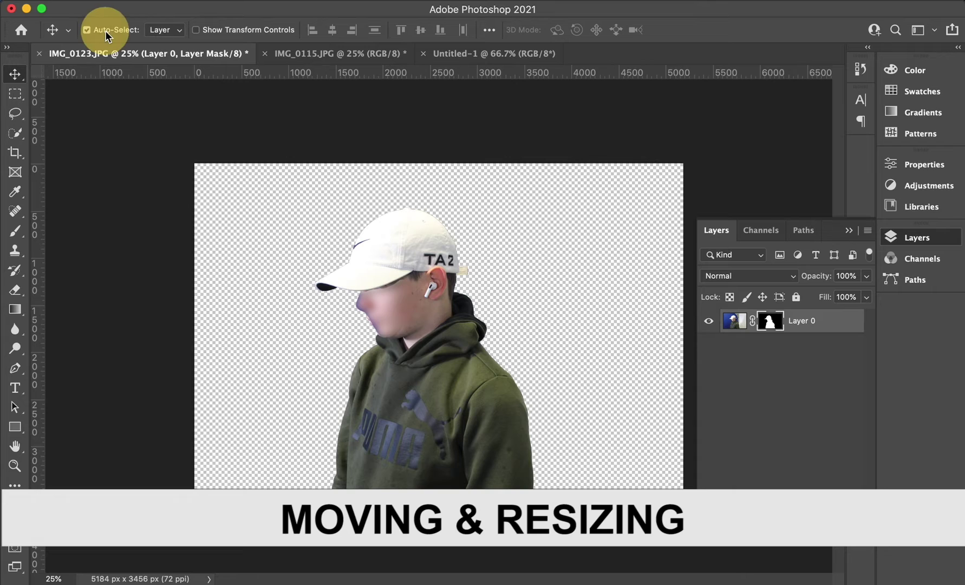
{"action": "left_click", "coordinate": [213, 28]}
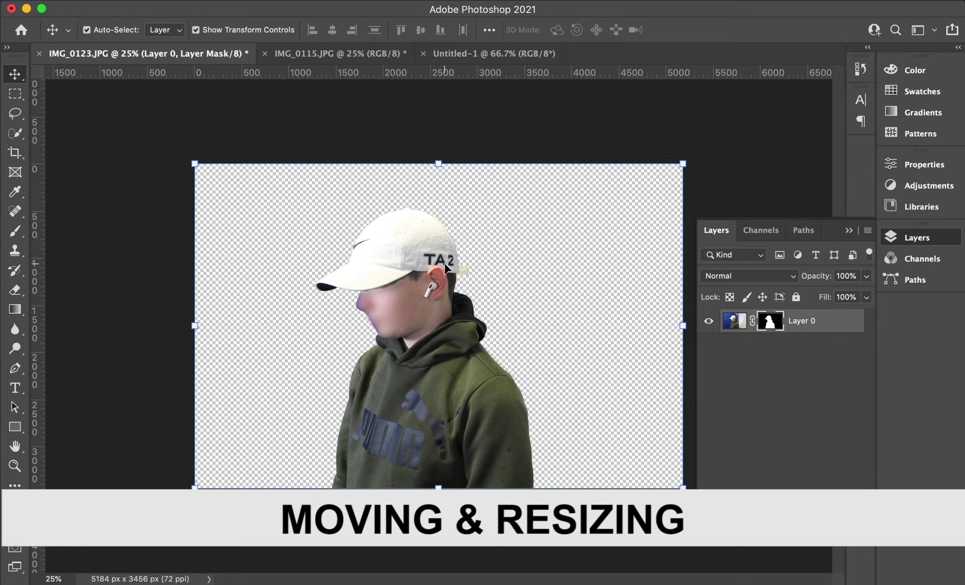
Step: Copy the masked person in the white cap into Untitled-1, accept the color conversion, and position the head over the canvas
{"action": "mouse_move", "coordinate": [420, 264]}
{"action": "left_mouse_down"}
{"action": "mouse_move", "coordinate": [424, 238]}
{"action": "mouse_move", "coordinate": [433, 270]}
{"action": "mouse_move", "coordinate": [436, 255]}
{"action": "mouse_move", "coordinate": [424, 252]}
{"action": "left_mouse_up"}
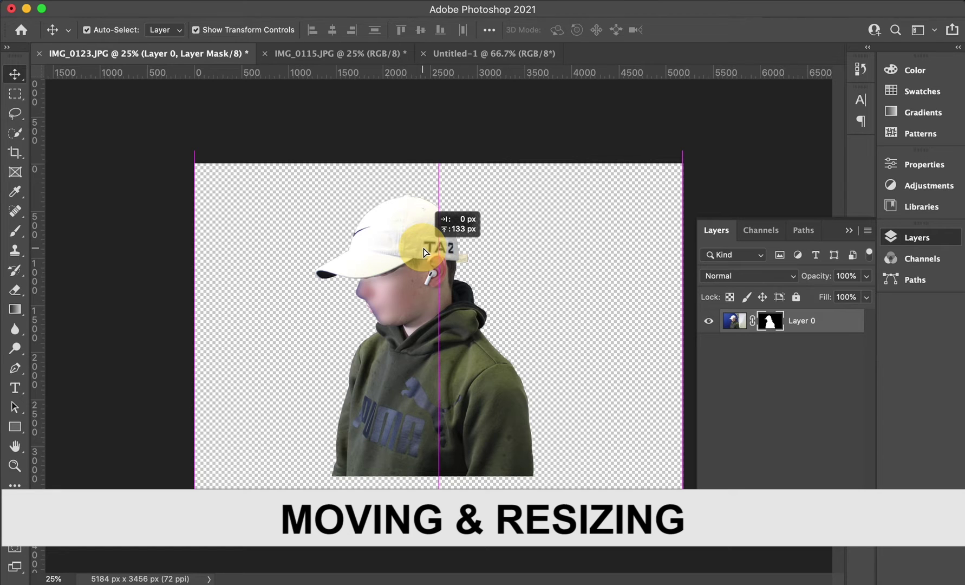
{"action": "left_click_drag", "start_coordinate": [424, 249], "coordinate": [441, 314]}
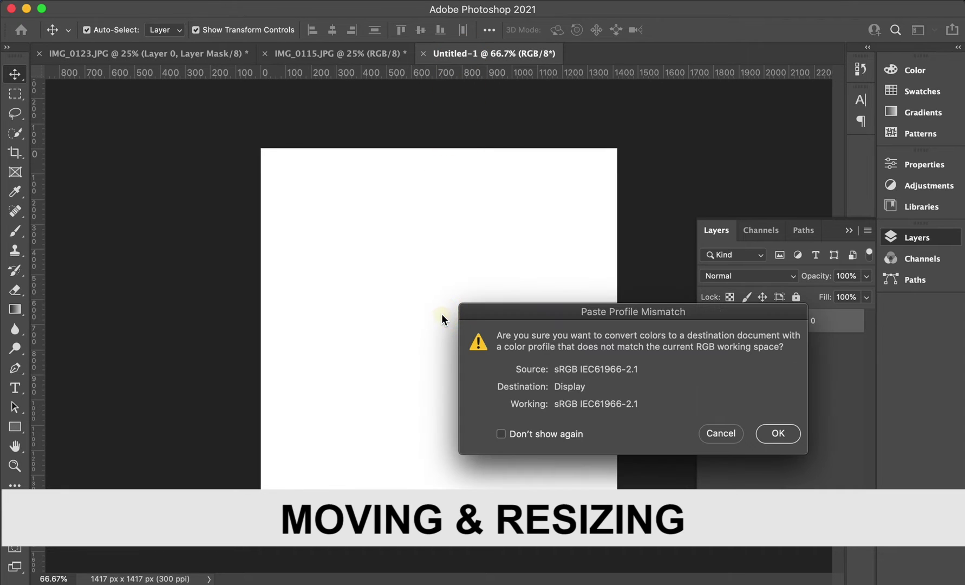
{"action": "left_click", "coordinate": [778, 433]}
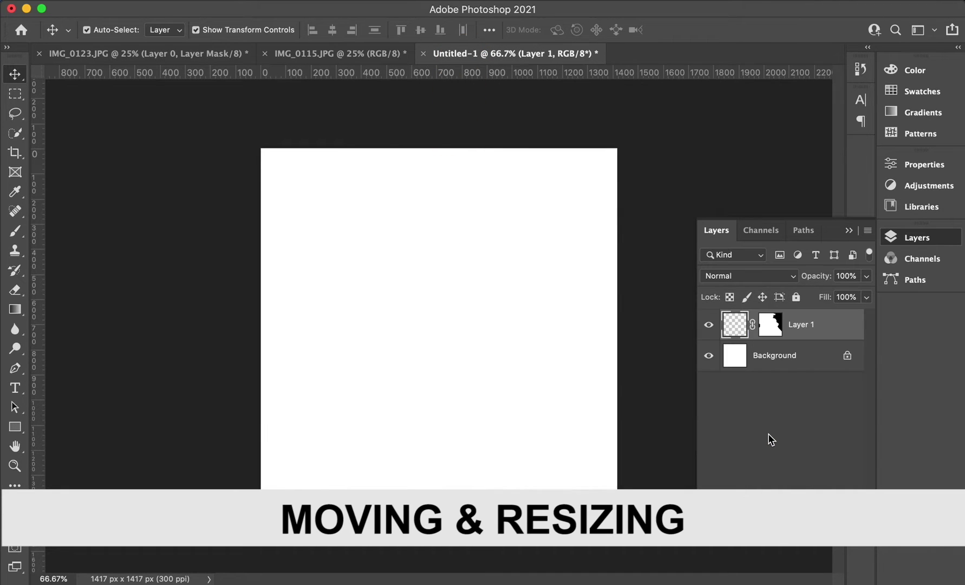
{"action": "left_click_drag", "start_coordinate": [420, 241], "coordinate": [486, 326]}
{"action": "left_click_drag", "start_coordinate": [469, 272], "coordinate": [475, 326]}
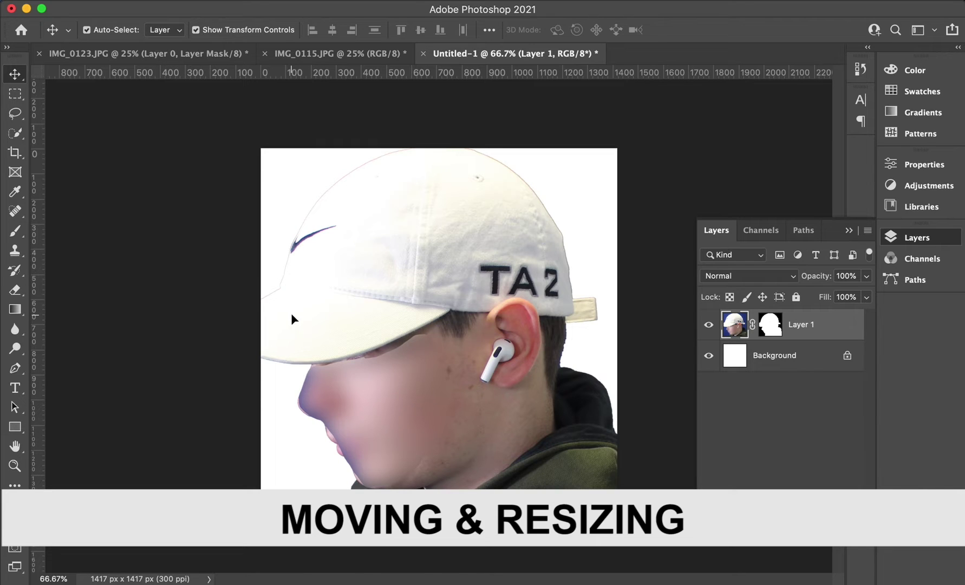
Step: Scale down the person in the white cap and position the figure on the right side of the canvas
{"action": "key", "text": "super"}
{"action": "key", "text": "super+minus"}
{"action": "key", "text": "super+minus"}
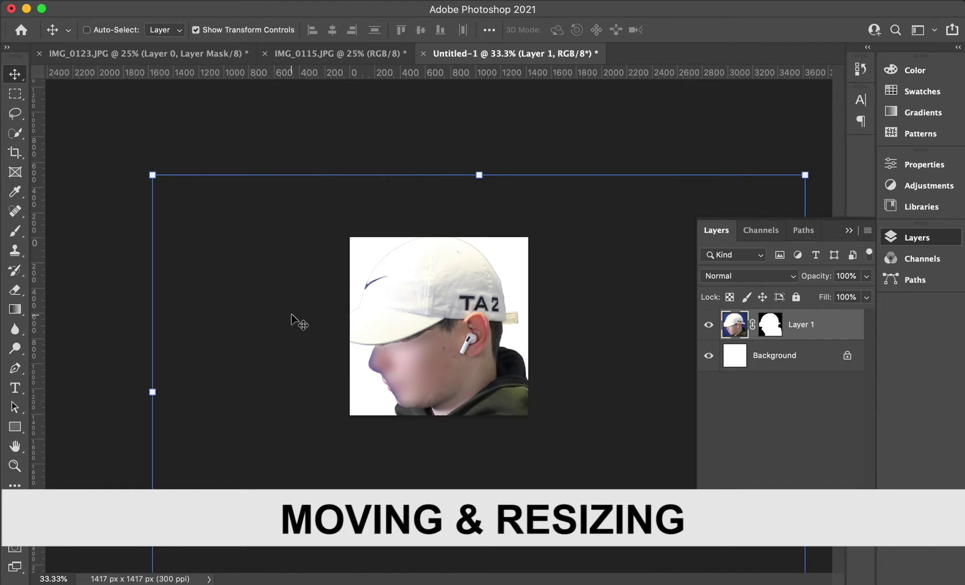
{"action": "key", "text": "super+minus"}
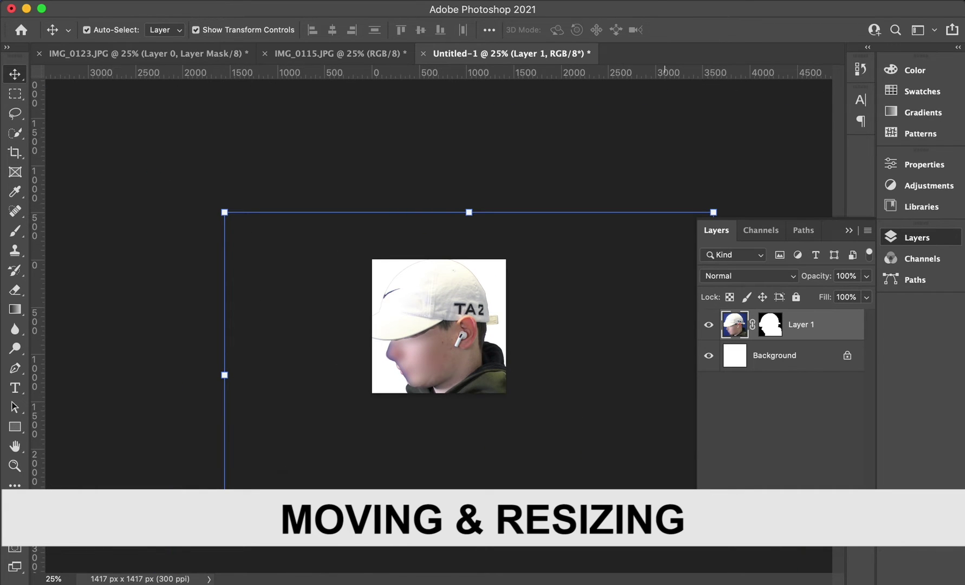
{"action": "left_click", "coordinate": [224, 211]}
{"action": "left_click_drag", "start_coordinate": [225, 210], "coordinate": [502, 401]}
{"action": "left_click_drag", "start_coordinate": [588, 468], "coordinate": [429, 324]}
{"action": "mouse_move", "coordinate": [345, 258]}
{"action": "left_mouse_down"}
{"action": "mouse_move", "coordinate": [367, 278]}
{"action": "mouse_move", "coordinate": [242, 208]}
{"action": "mouse_move", "coordinate": [370, 271]}
{"action": "mouse_move", "coordinate": [332, 253]}
{"action": "left_mouse_up"}
{"action": "left_click_drag", "start_coordinate": [418, 281], "coordinate": [467, 307]}
{"action": "left_click", "coordinate": [637, 318]}
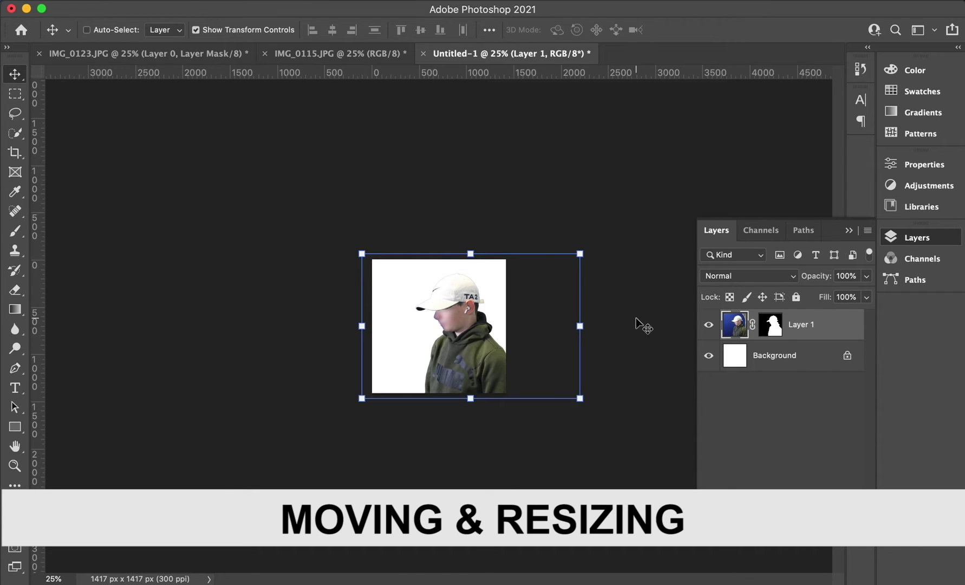
{"action": "key", "text": "super+0"}
{"action": "left_click", "coordinate": [155, 269], "text": "super"}
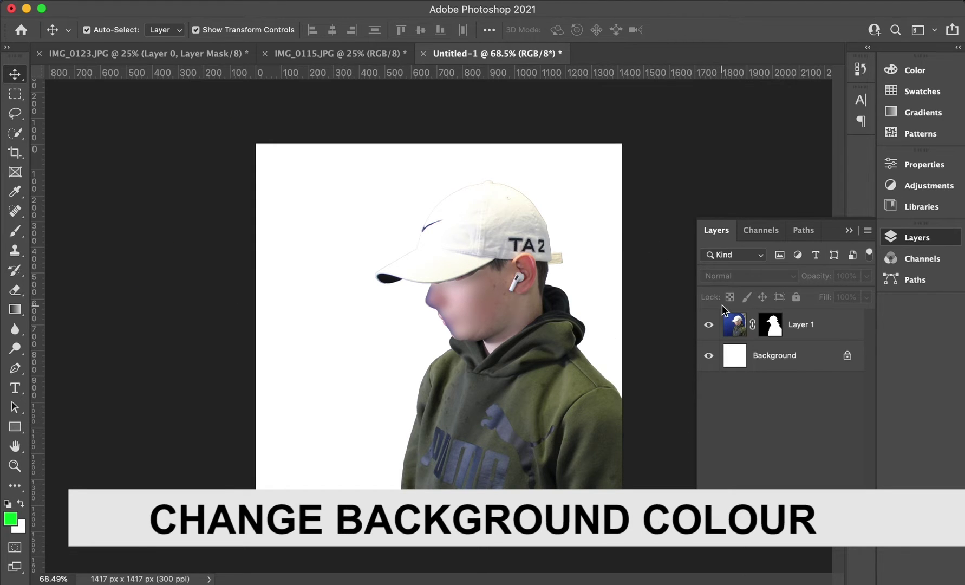
Step: Convert the white background into a regular layer named Layer 0 and fill it with dark green
{"action": "double_click", "coordinate": [822, 363]}
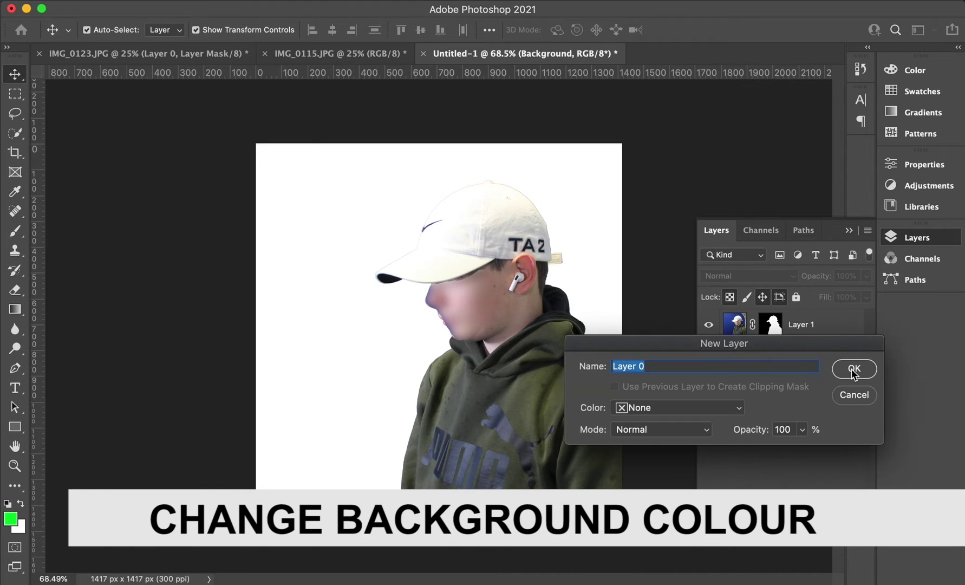
{"action": "left_click", "coordinate": [852, 368]}
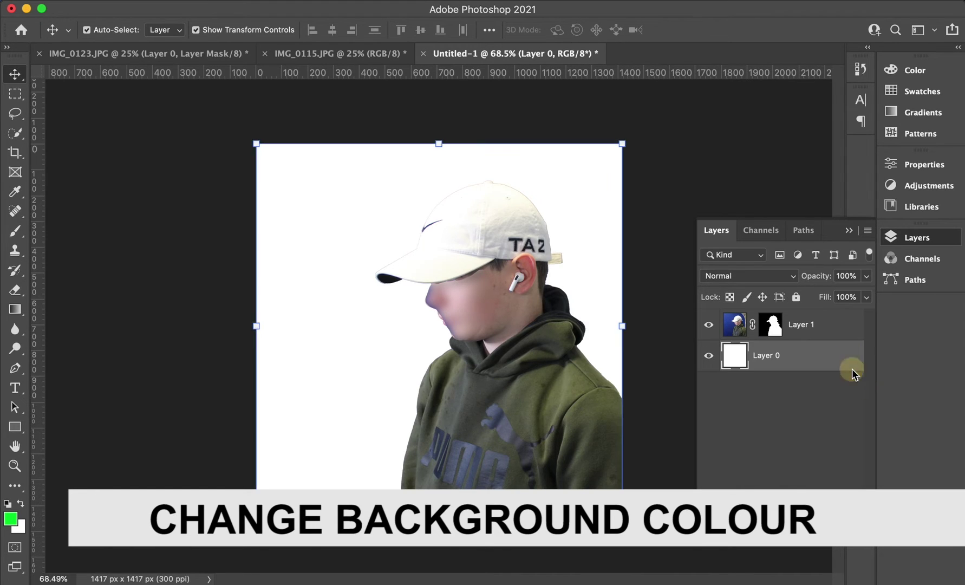
{"action": "left_click", "coordinate": [11, 521]}
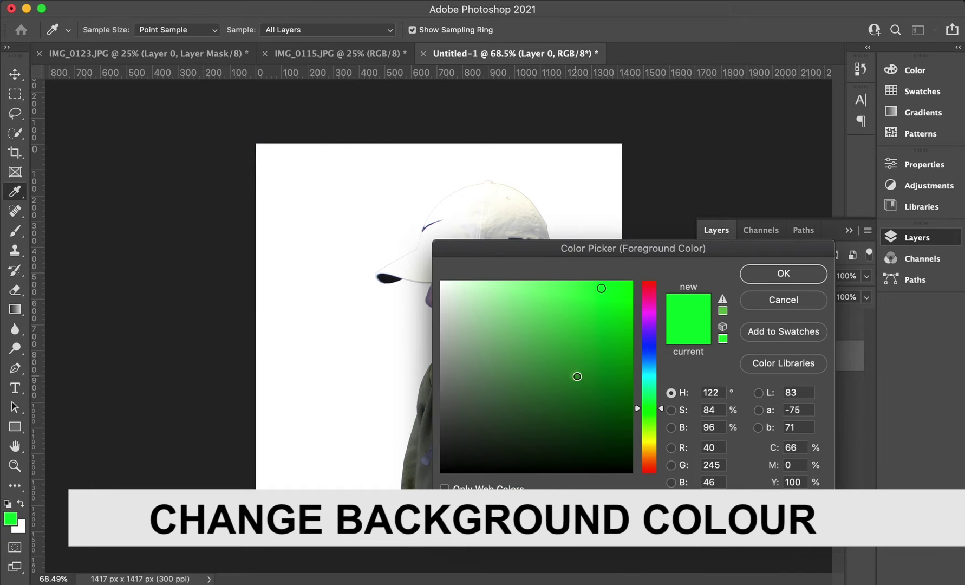
{"action": "left_click_drag", "start_coordinate": [579, 376], "coordinate": [619, 391]}
{"action": "left_click", "coordinate": [803, 272]}
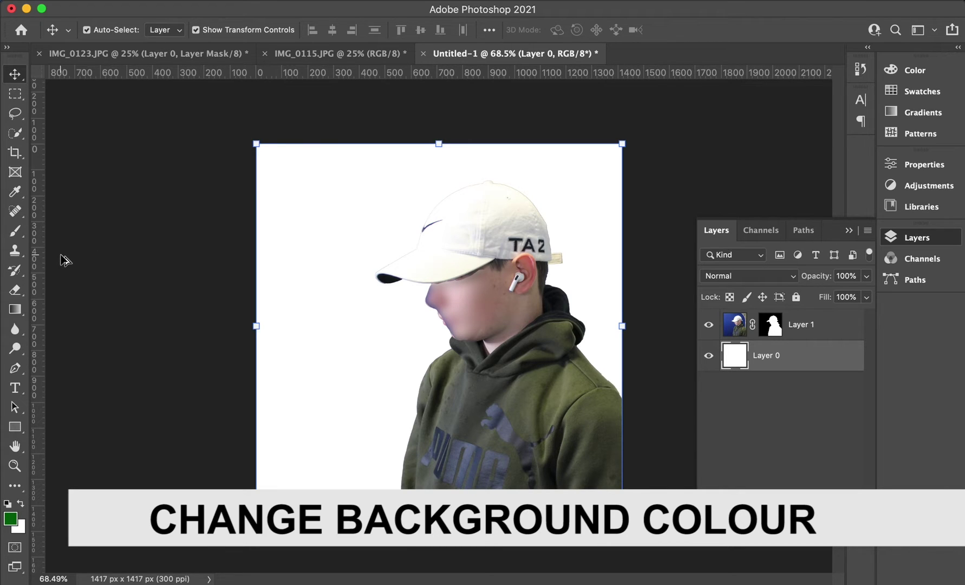
{"action": "key", "text": "alt+BackSpace"}
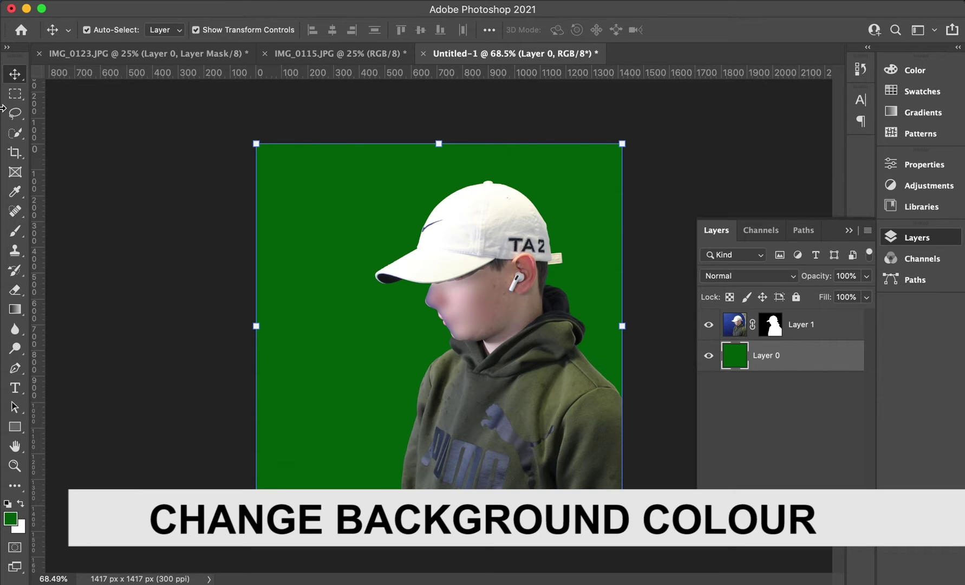
Step: Select the seated person in IMG_0115.JPG with Select Subject and add a layer mask from the selection
{"action": "left_click", "coordinate": [14, 94]}
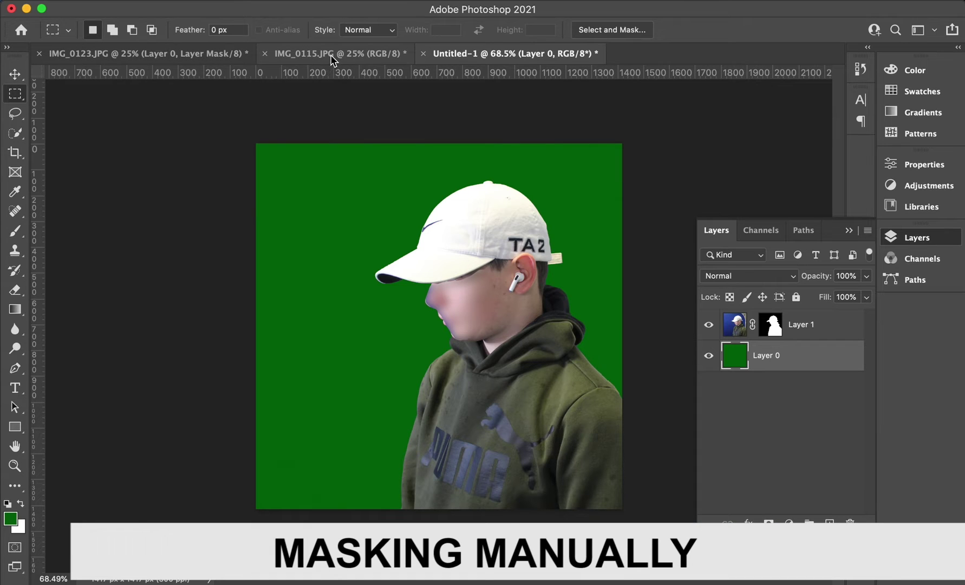
{"action": "left_click", "coordinate": [332, 54]}
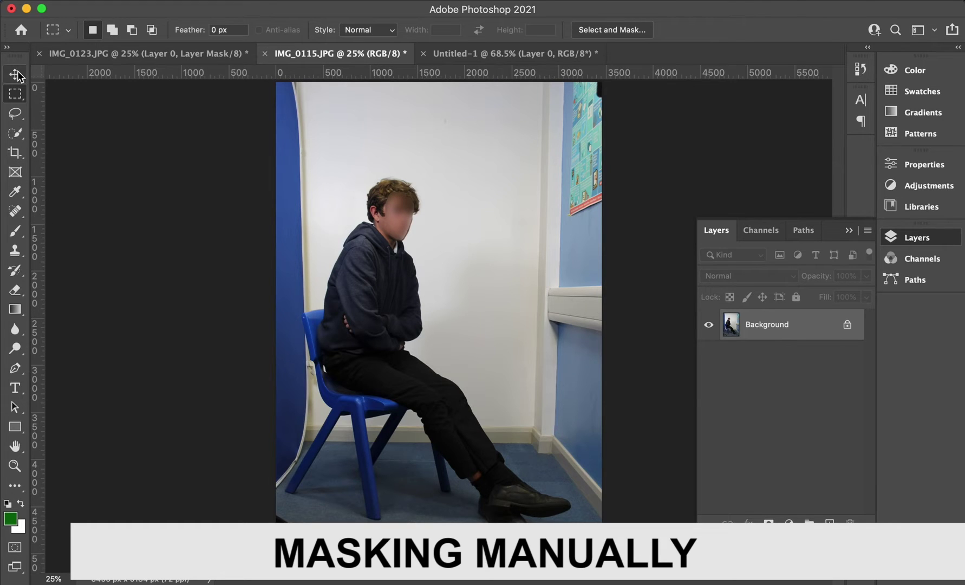
{"action": "left_click", "coordinate": [20, 136]}
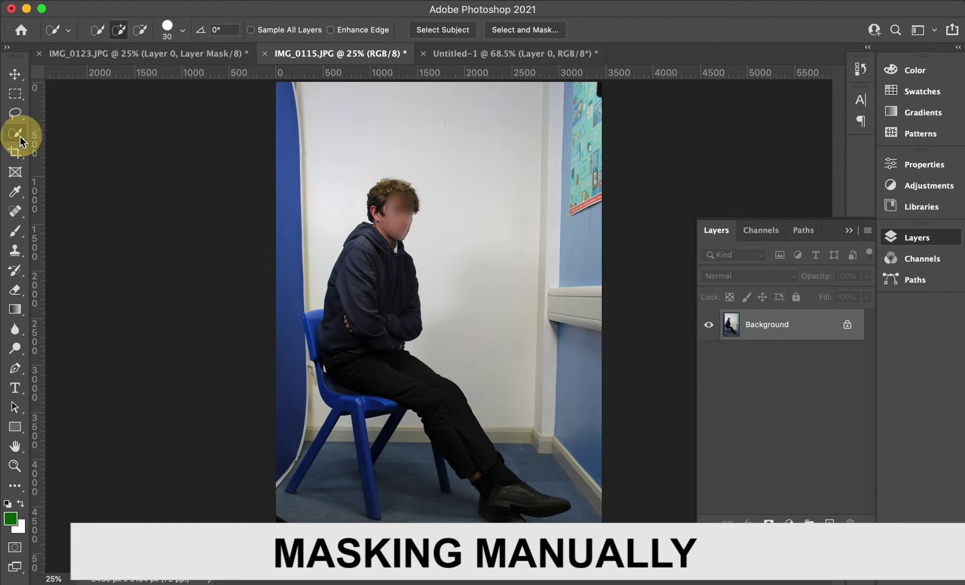
{"action": "left_click", "coordinate": [441, 29]}
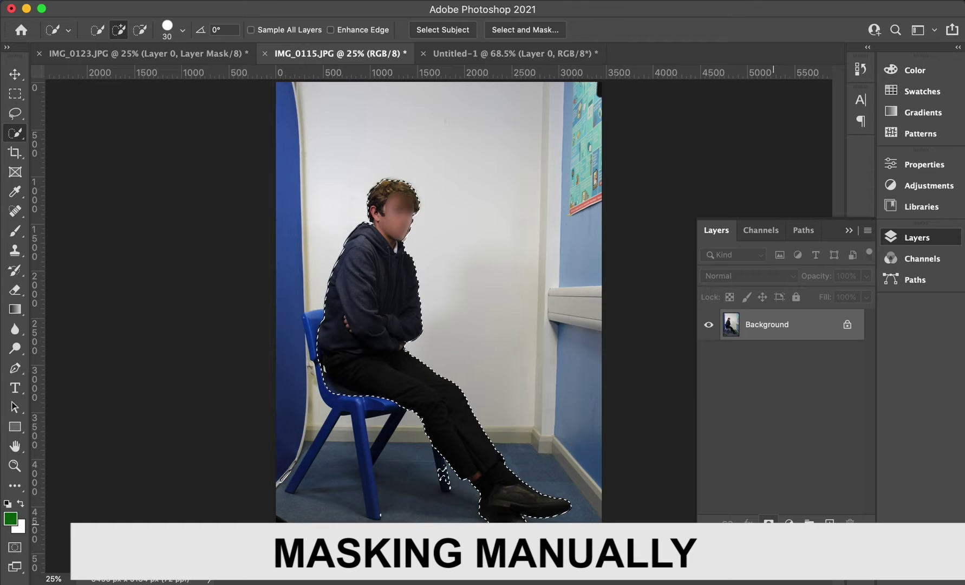
{"action": "left_click", "coordinate": [768, 522]}
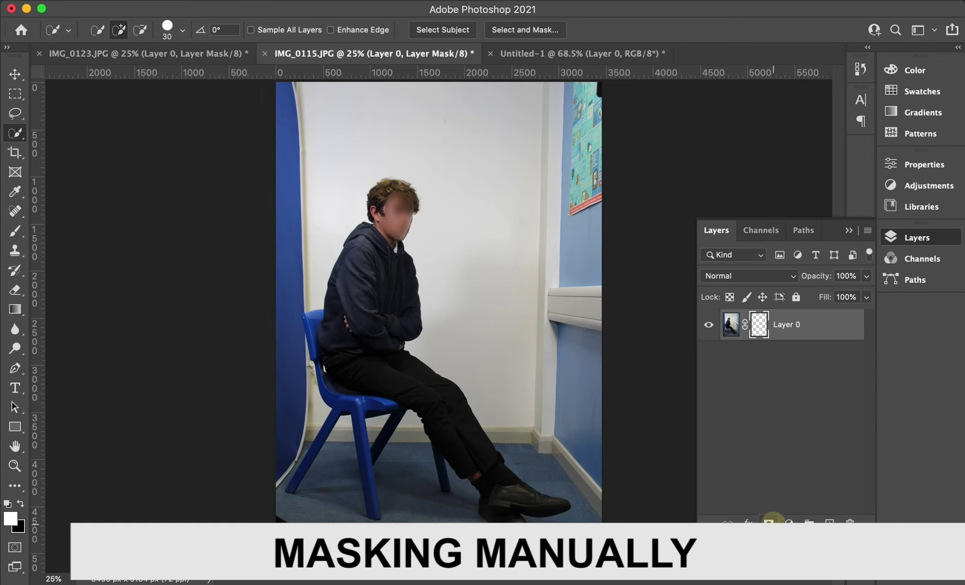
Step: Copy the masked seated person into Untitled-1 beneath the capped person's layer, accepting the color conversion
{"action": "left_click", "coordinate": [14, 73]}
{"action": "left_click_drag", "start_coordinate": [357, 301], "coordinate": [380, 327]}
{"action": "left_click", "coordinate": [777, 435]}
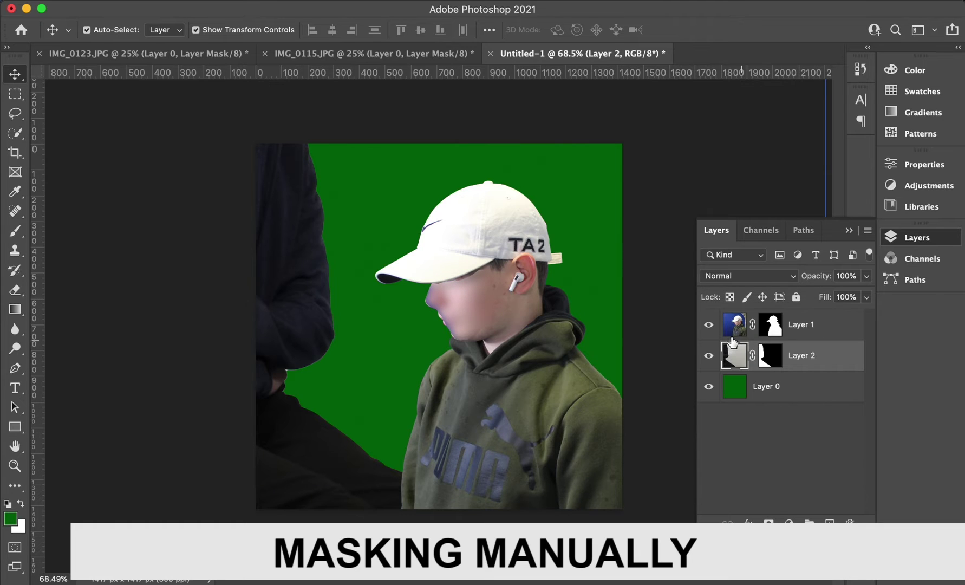
Step: Hide Layer 1 and scale the seated person on Layer 2 to about 23%, placing the whole figure on the lower right of the canvas
{"action": "left_click", "coordinate": [708, 324]}
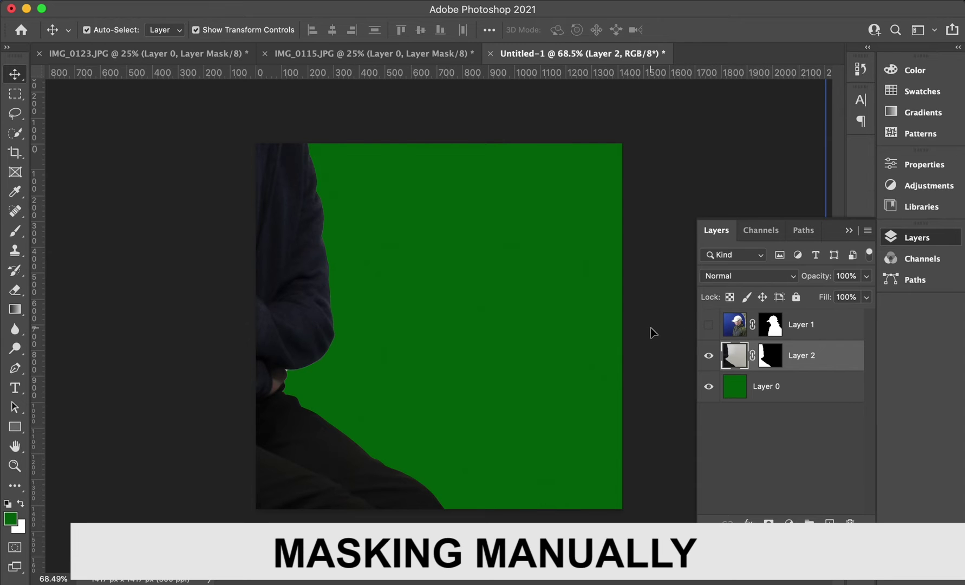
{"action": "key", "text": "super+minus"}
{"action": "key", "text": "super+minus"}
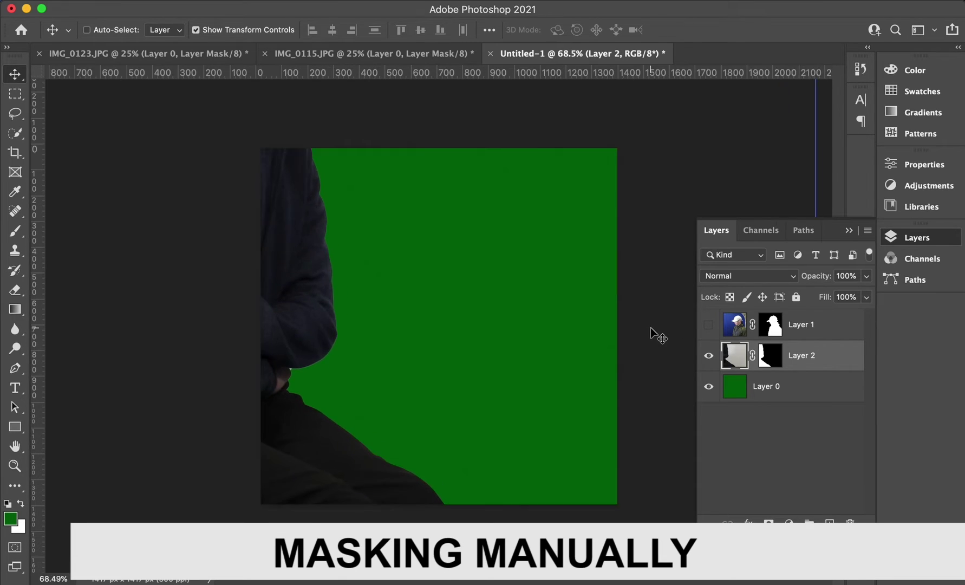
{"action": "key", "text": "super+minus"}
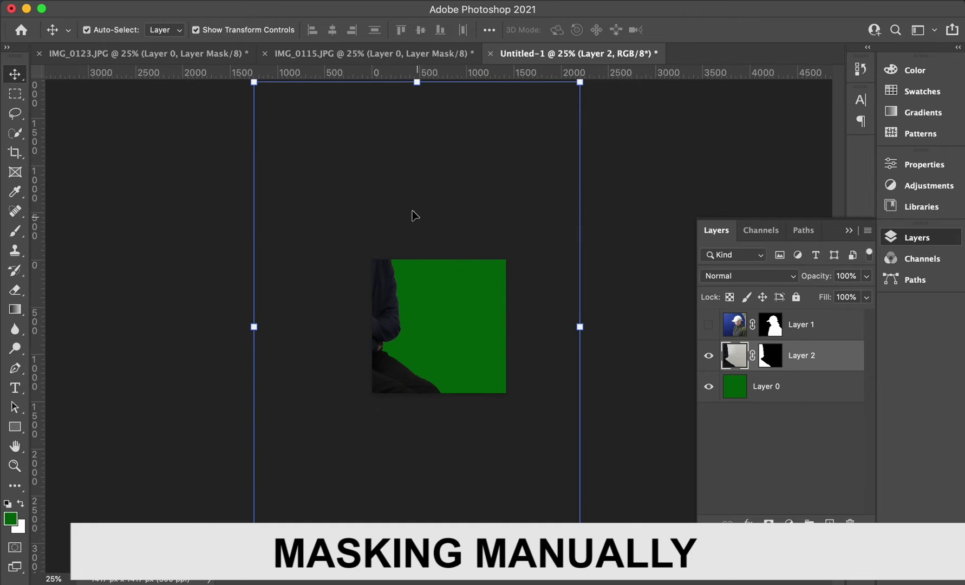
{"action": "left_click_drag", "start_coordinate": [251, 82], "coordinate": [527, 351]}
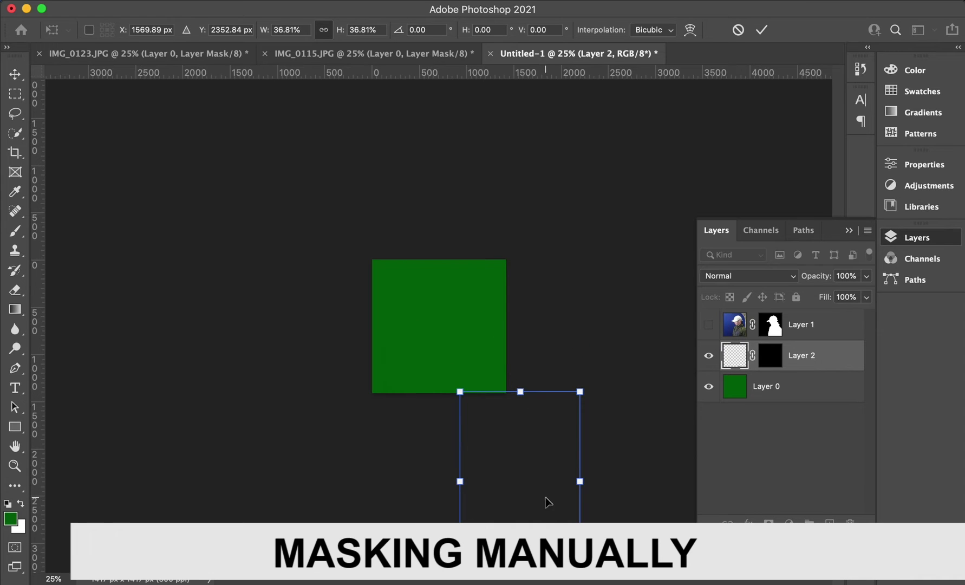
{"action": "left_click_drag", "start_coordinate": [511, 428], "coordinate": [480, 343]}
{"action": "left_click_drag", "start_coordinate": [395, 236], "coordinate": [459, 306]}
{"action": "left_click_drag", "start_coordinate": [465, 351], "coordinate": [454, 327]}
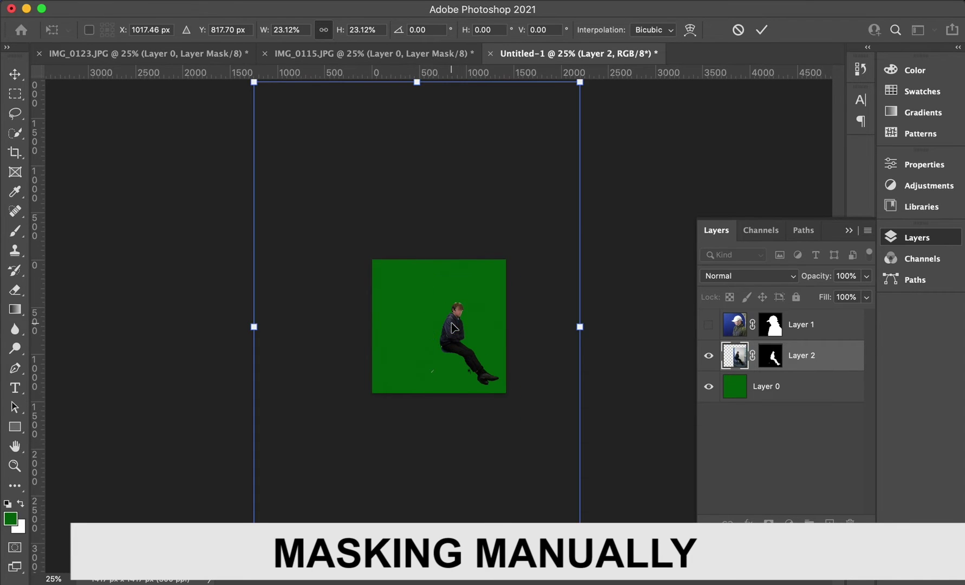
{"action": "key", "text": "Return"}
{"action": "key", "text": "super+plus"}
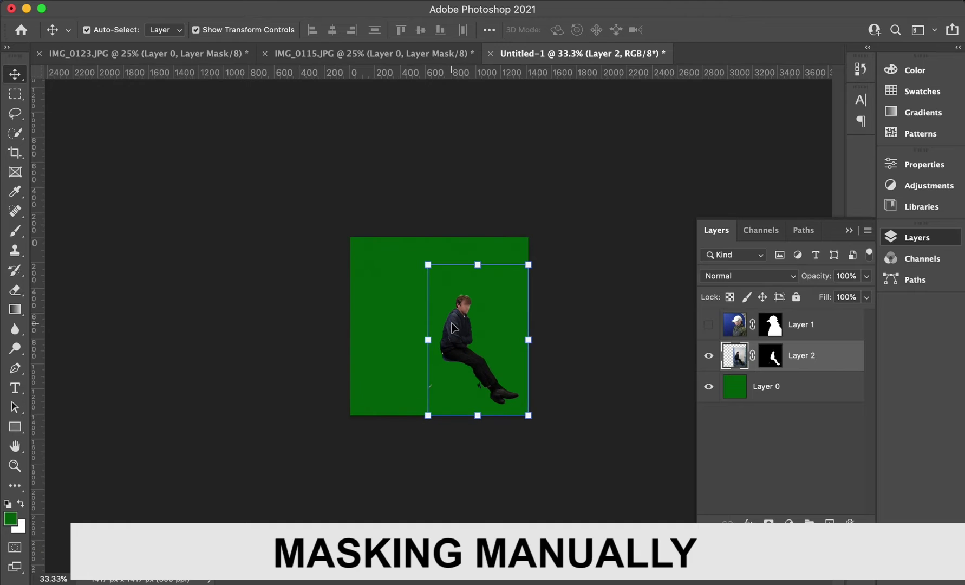
{"action": "scroll", "coordinate": [453, 324], "scroll_direction": "up", "scroll_amount": 5}
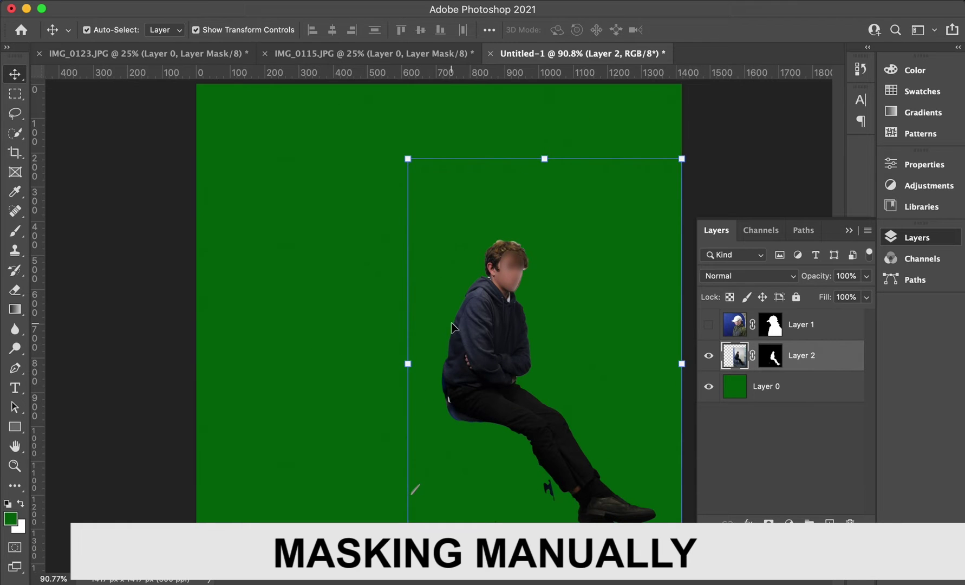
{"action": "left_click", "coordinate": [111, 225]}
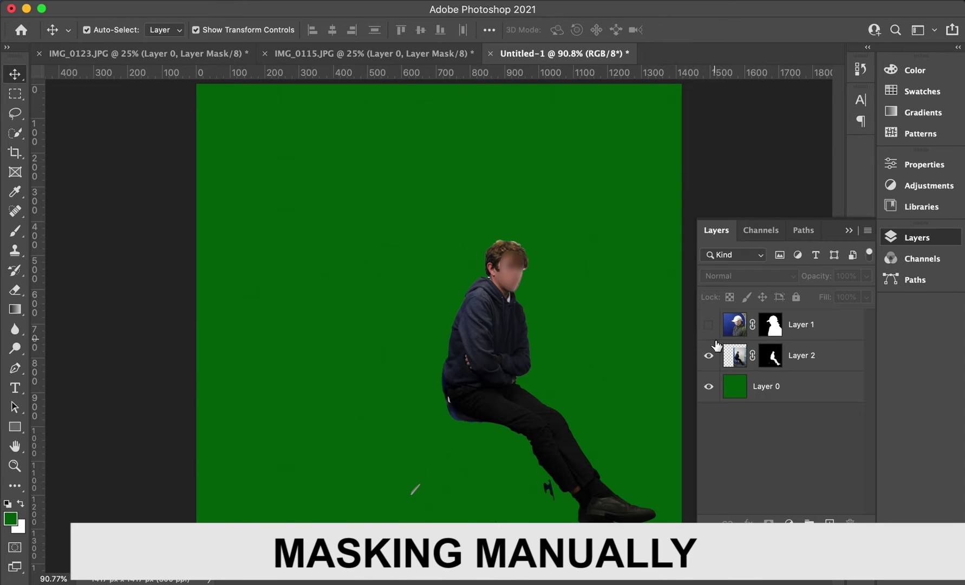
Step: Paint black on Layer 2's mask with a 47 px soft brush to hide the stray fragments around the seated person's feet
{"action": "left_click", "coordinate": [775, 363]}
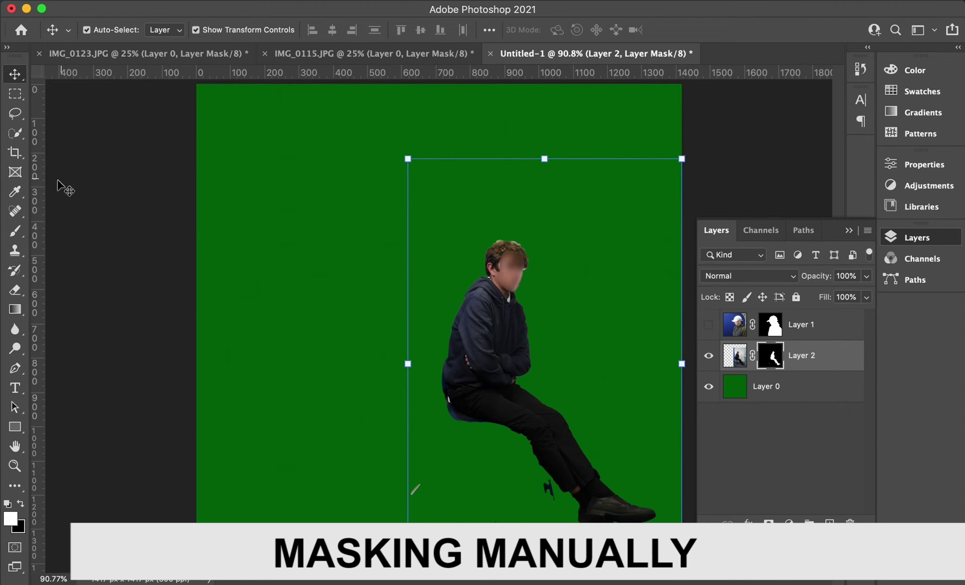
{"action": "left_click", "coordinate": [19, 233]}
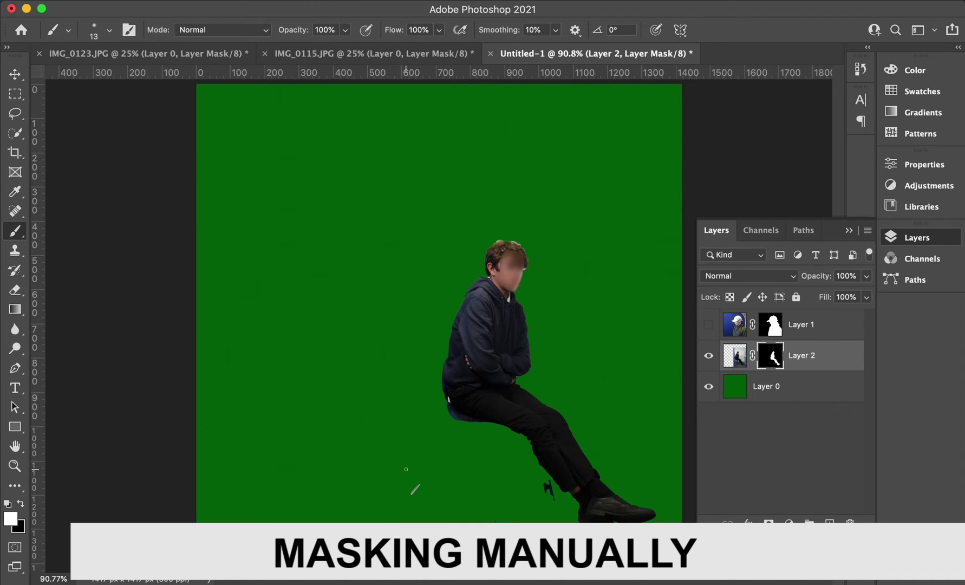
{"action": "left_click", "coordinate": [400, 482]}
{"action": "left_click_drag", "start_coordinate": [418, 491], "coordinate": [415, 487]}
{"action": "left_click", "coordinate": [109, 31]}
{"action": "left_click_drag", "start_coordinate": [91, 80], "coordinate": [107, 78]}
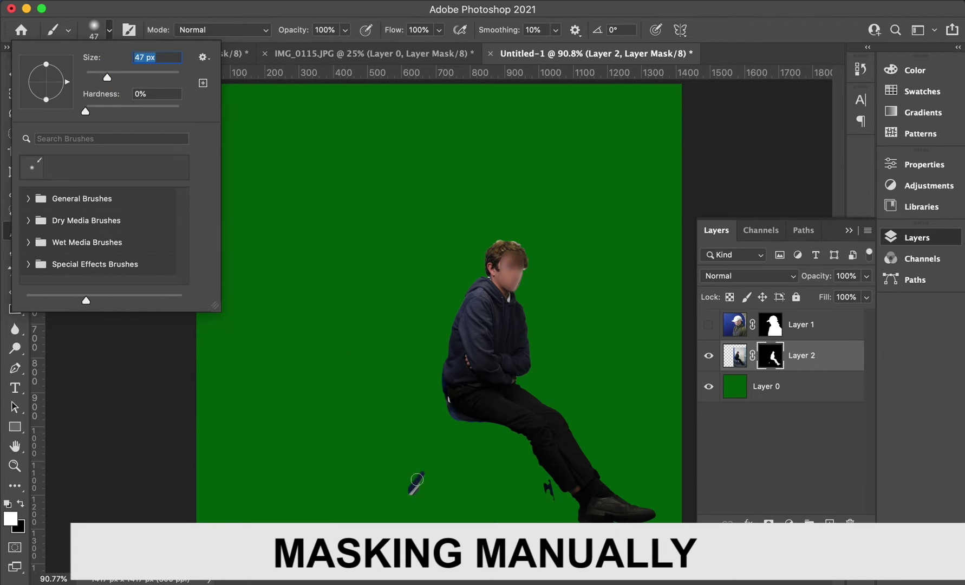
{"action": "left_click", "coordinate": [21, 503]}
{"action": "left_click", "coordinate": [21, 503]}
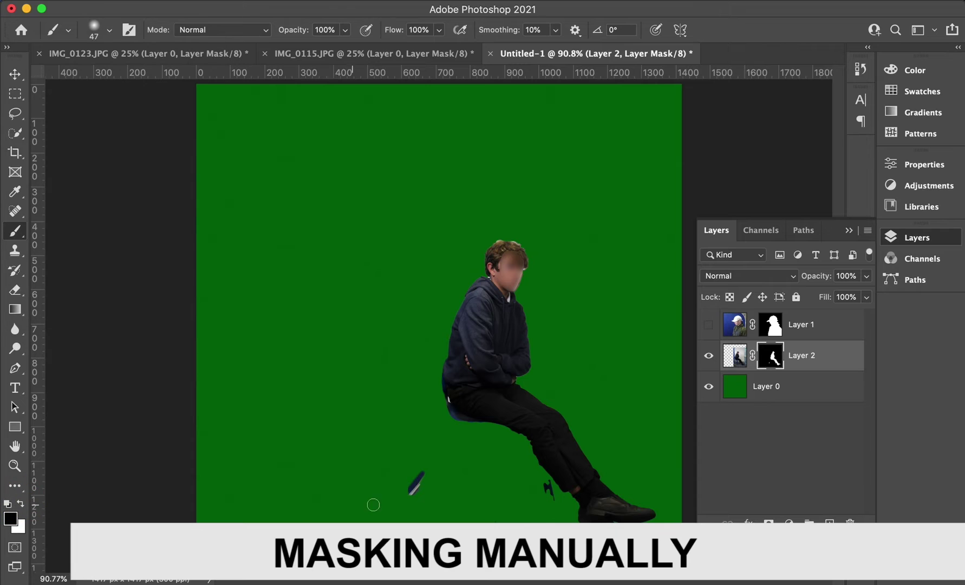
{"action": "mouse_move", "coordinate": [417, 478]}
{"action": "left_mouse_down"}
{"action": "mouse_move", "coordinate": [409, 488]}
{"action": "mouse_move", "coordinate": [422, 486]}
{"action": "mouse_move", "coordinate": [418, 472]}
{"action": "left_mouse_up"}
{"action": "left_click_drag", "start_coordinate": [494, 517], "coordinate": [496, 519]}
{"action": "mouse_move", "coordinate": [547, 498]}
{"action": "left_mouse_down"}
{"action": "mouse_move", "coordinate": [538, 487]}
{"action": "mouse_move", "coordinate": [547, 487]}
{"action": "mouse_move", "coordinate": [508, 480]}
{"action": "left_mouse_up"}
Step: Reduce the brush to 25 px and paint black on the mask over the blue chair edge beneath the seated person's hips
{"action": "key", "text": "super+equal"}
{"action": "key", "text": "super+equal"}
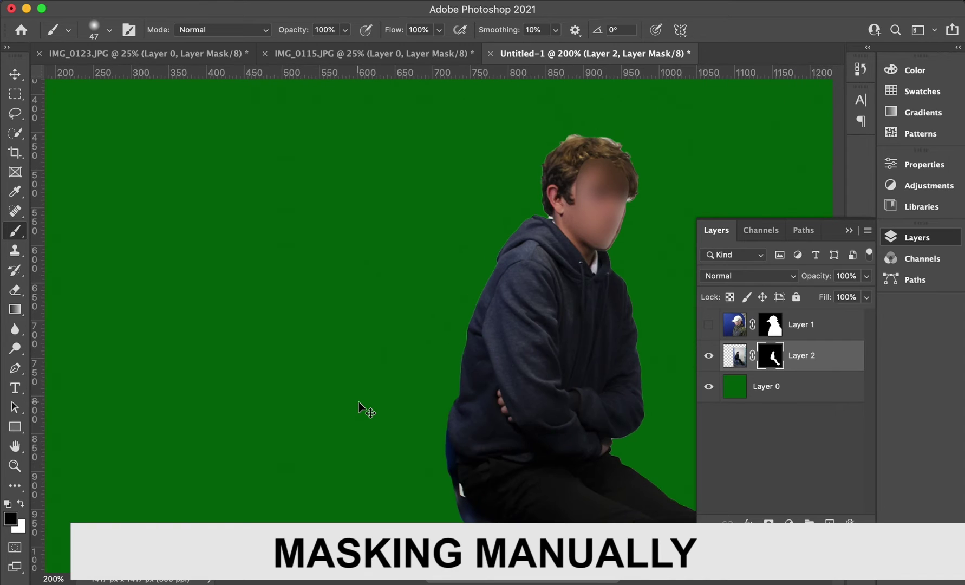
{"action": "key", "text": "super+equal"}
{"action": "left_click_drag", "start_coordinate": [438, 413], "coordinate": [251, 179]}
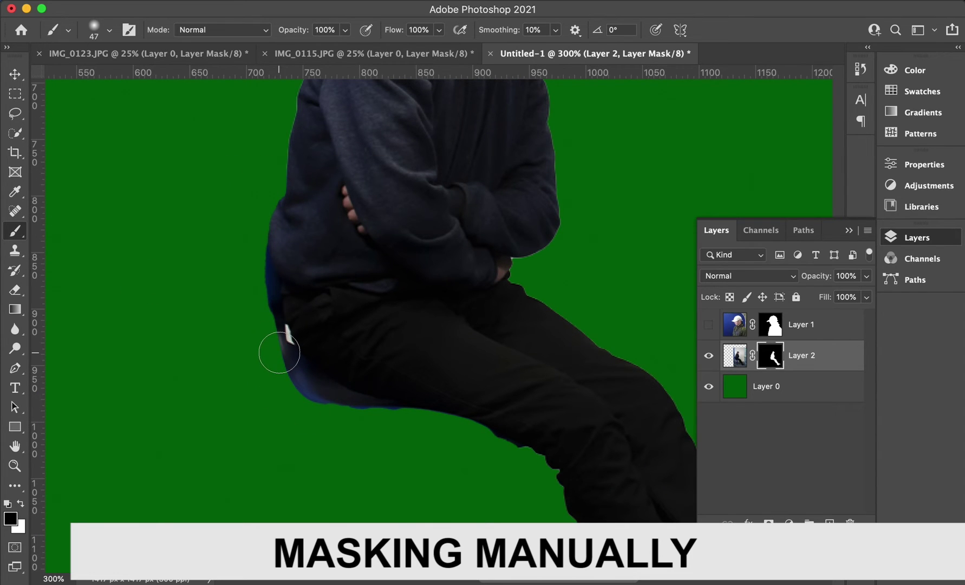
{"action": "left_click", "coordinate": [109, 30]}
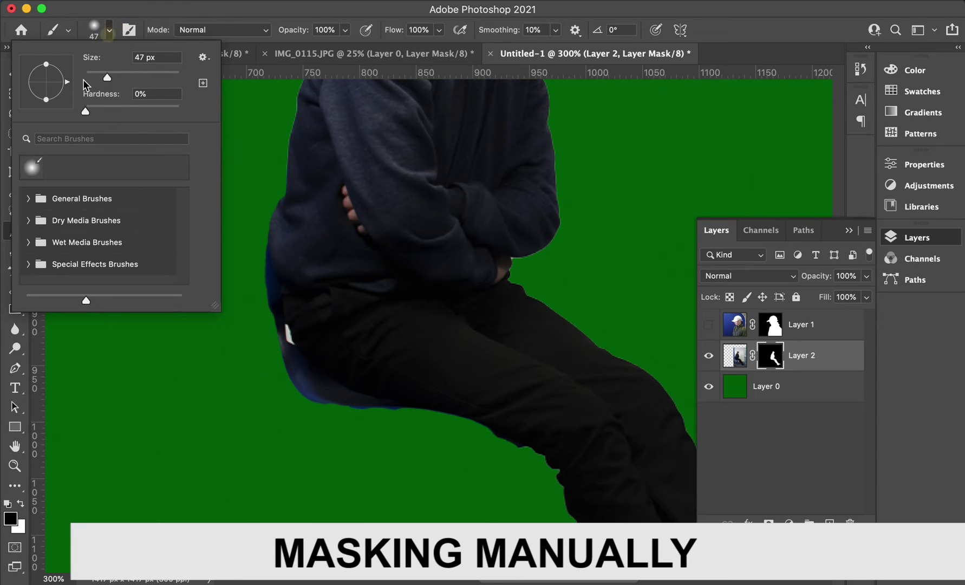
{"action": "left_click_drag", "start_coordinate": [107, 76], "coordinate": [96, 77]}
{"action": "mouse_move", "coordinate": [265, 385]}
{"action": "left_mouse_down"}
{"action": "mouse_move", "coordinate": [286, 416]}
{"action": "mouse_move", "coordinate": [267, 373]}
{"action": "mouse_move", "coordinate": [269, 364]}
{"action": "mouse_move", "coordinate": [290, 381]}
{"action": "mouse_move", "coordinate": [280, 357]}
{"action": "mouse_move", "coordinate": [286, 379]}
{"action": "mouse_move", "coordinate": [330, 424]}
{"action": "left_mouse_up"}
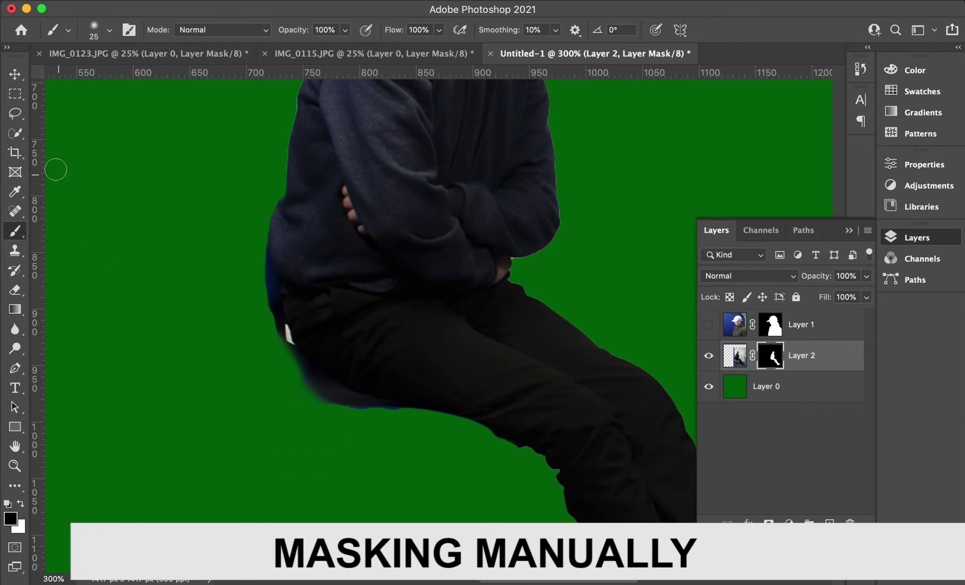
Step: Outline the remaining chair area with a Polygonal Lasso selection that follows the seated person's lower back and thigh
{"action": "left_click_drag", "start_coordinate": [16, 113], "coordinate": [83, 132]}
{"action": "left_click", "coordinate": [238, 219]}
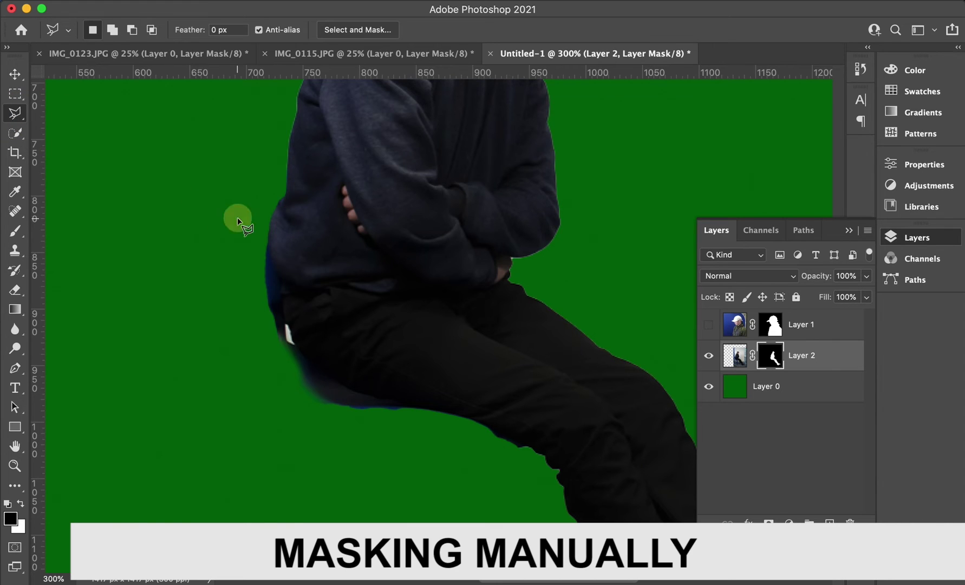
{"action": "left_click", "coordinate": [265, 237]}
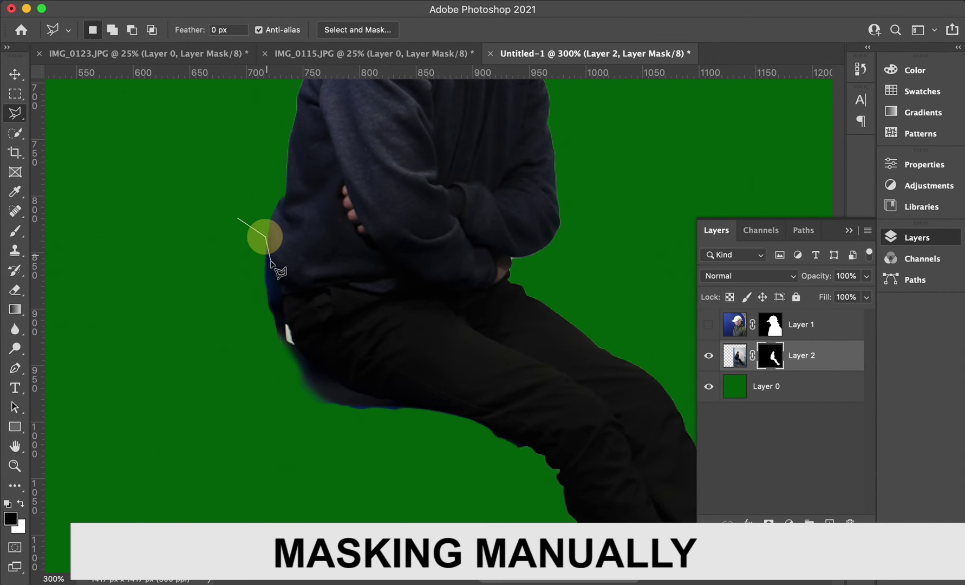
{"action": "left_click", "coordinate": [277, 274]}
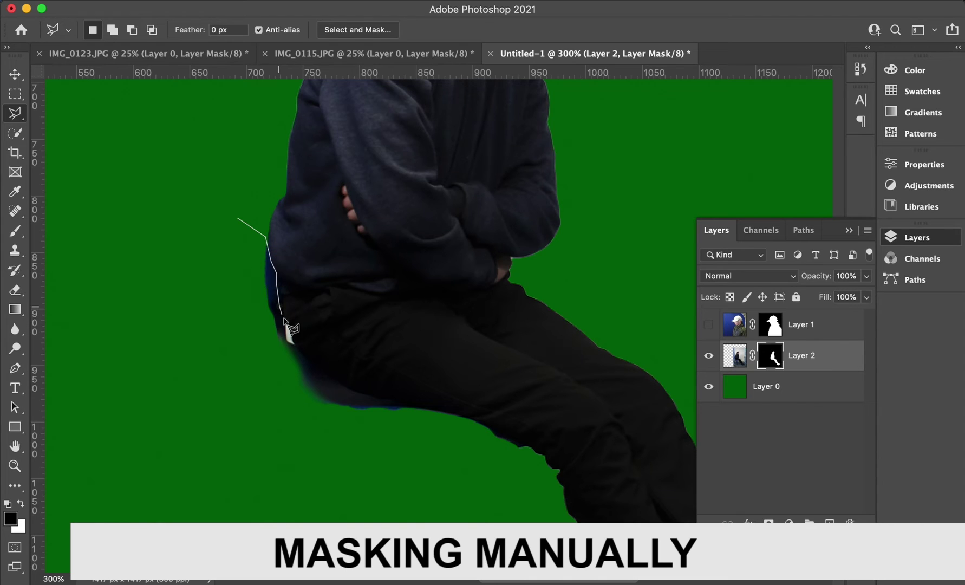
{"action": "left_click", "coordinate": [293, 336]}
{"action": "left_click", "coordinate": [304, 359]}
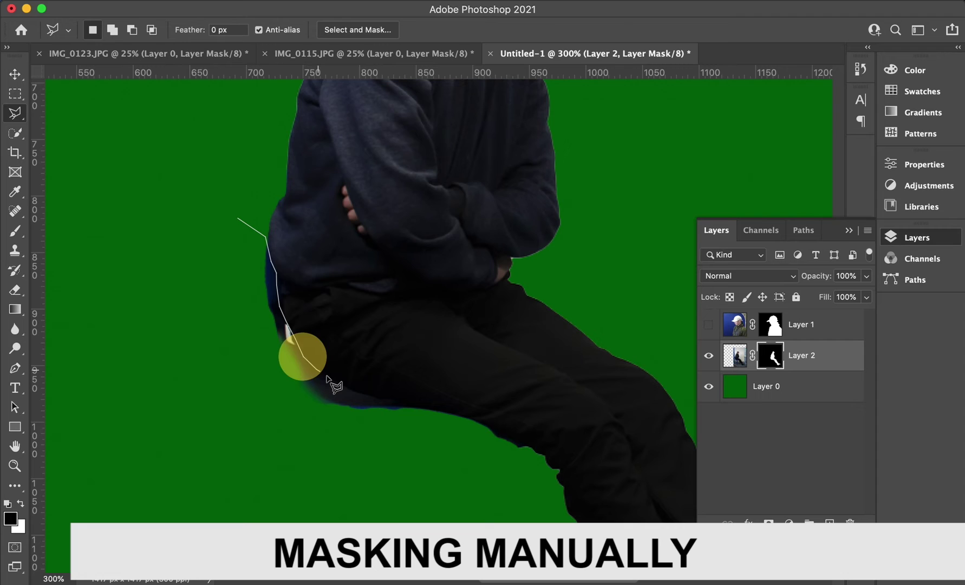
{"action": "left_click", "coordinate": [346, 387]}
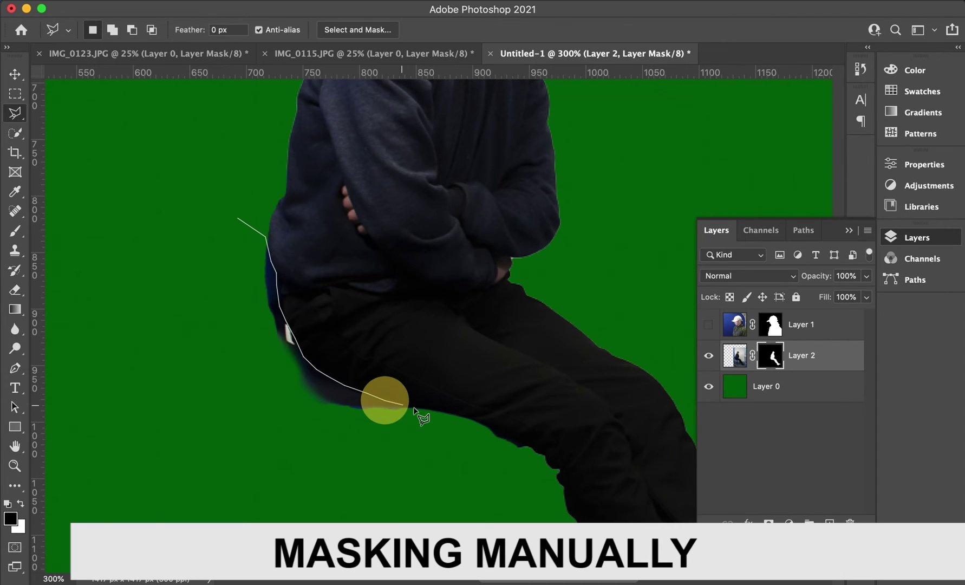
{"action": "left_click", "coordinate": [373, 471]}
{"action": "left_click", "coordinate": [231, 456]}
{"action": "left_click", "coordinate": [130, 374]}
{"action": "left_click", "coordinate": [162, 293]}
{"action": "double_click", "coordinate": [197, 244]}
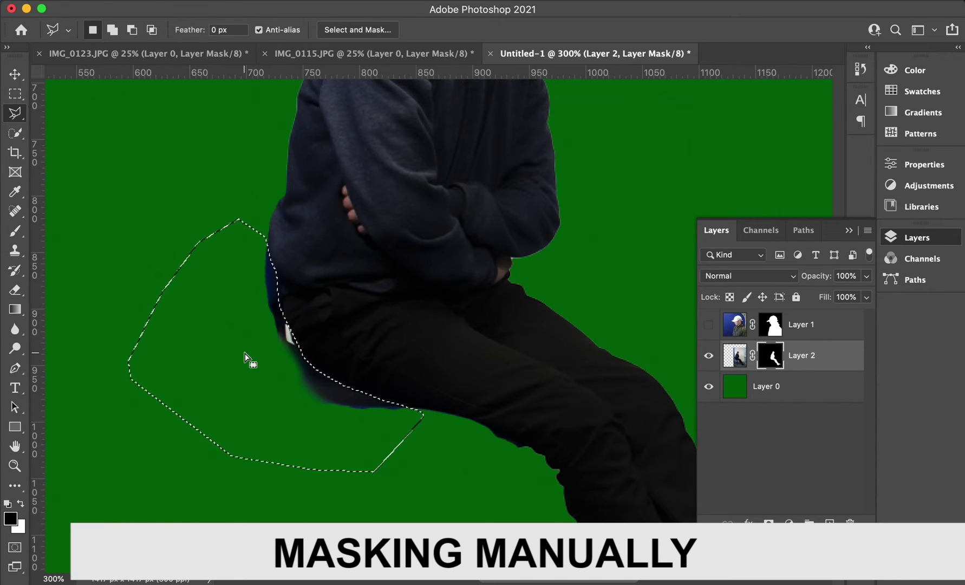
Step: Paint black on Layer 2's mask inside the selection to hide the chair remnants, and clear the selection
{"action": "key", "text": "b"}
{"action": "mouse_move", "coordinate": [241, 288]}
{"action": "left_mouse_down"}
{"action": "mouse_move", "coordinate": [265, 313]}
{"action": "mouse_move", "coordinate": [253, 261]}
{"action": "mouse_move", "coordinate": [300, 350]}
{"action": "mouse_move", "coordinate": [354, 400]}
{"action": "left_mouse_up"}
{"action": "mouse_move", "coordinate": [286, 379]}
{"action": "left_mouse_down"}
{"action": "mouse_move", "coordinate": [334, 404]}
{"action": "mouse_move", "coordinate": [417, 407]}
{"action": "mouse_move", "coordinate": [398, 408]}
{"action": "mouse_move", "coordinate": [293, 357]}
{"action": "mouse_move", "coordinate": [254, 253]}
{"action": "left_mouse_up"}
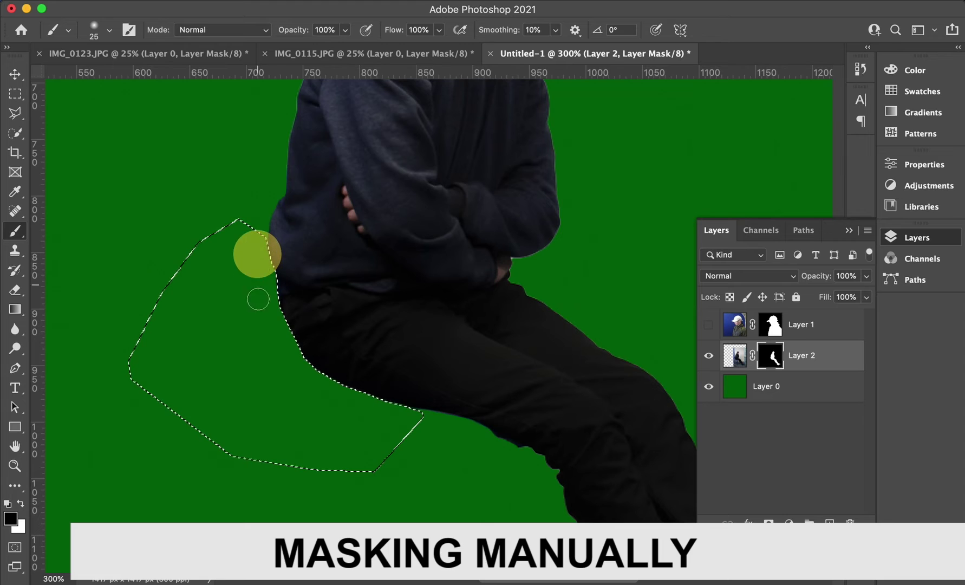
{"action": "left_click", "coordinate": [15, 95]}
{"action": "left_click", "coordinate": [120, 167]}
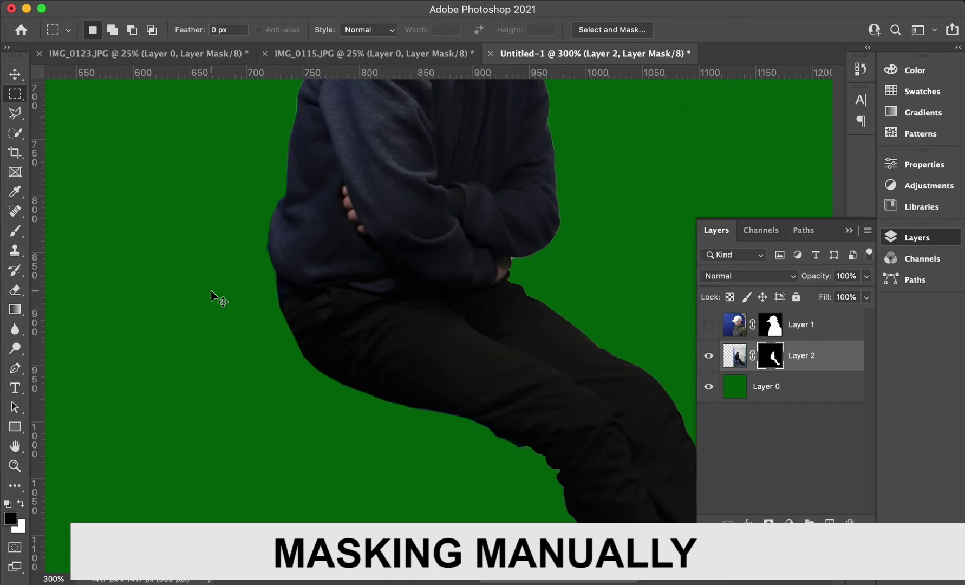
{"action": "key", "text": "super+minus"}
{"action": "key", "text": "super+minus"}
{"action": "key", "text": "super+minus"}
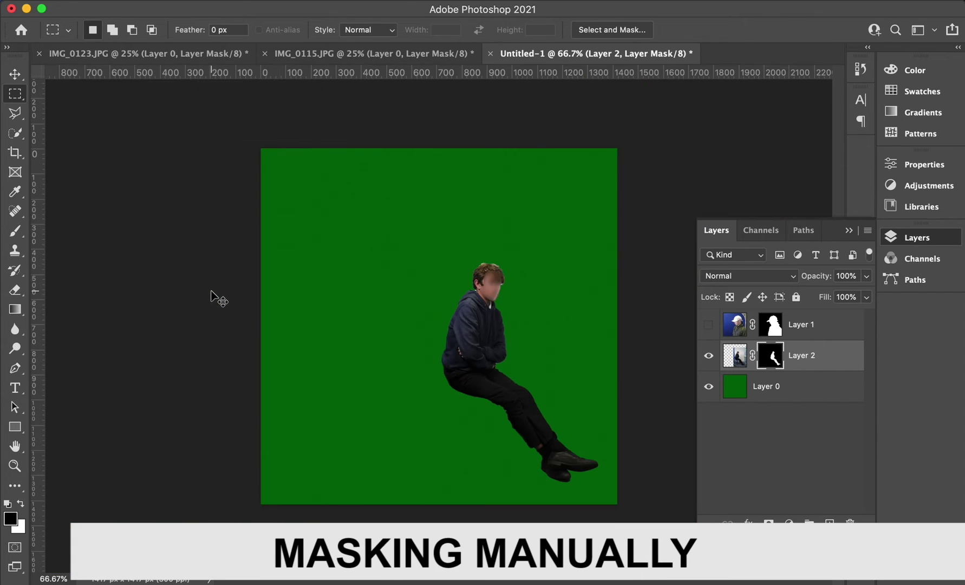
{"action": "key", "text": "super+plus"}
{"action": "key", "text": "super+minus"}
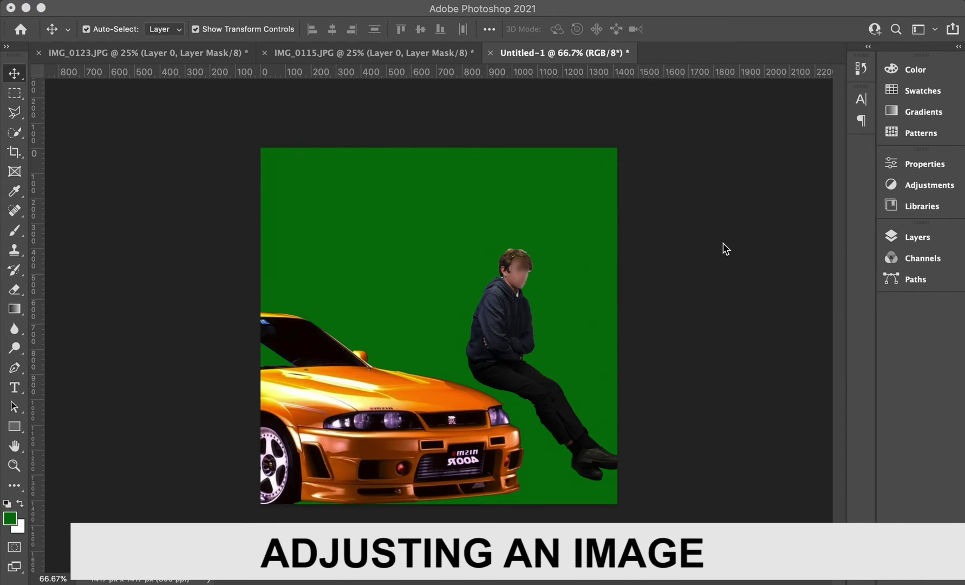
Step: Move the seated person so the figure sits on the front of the orange car's bonnet, and deselect the layer
{"action": "left_click", "coordinate": [724, 245]}
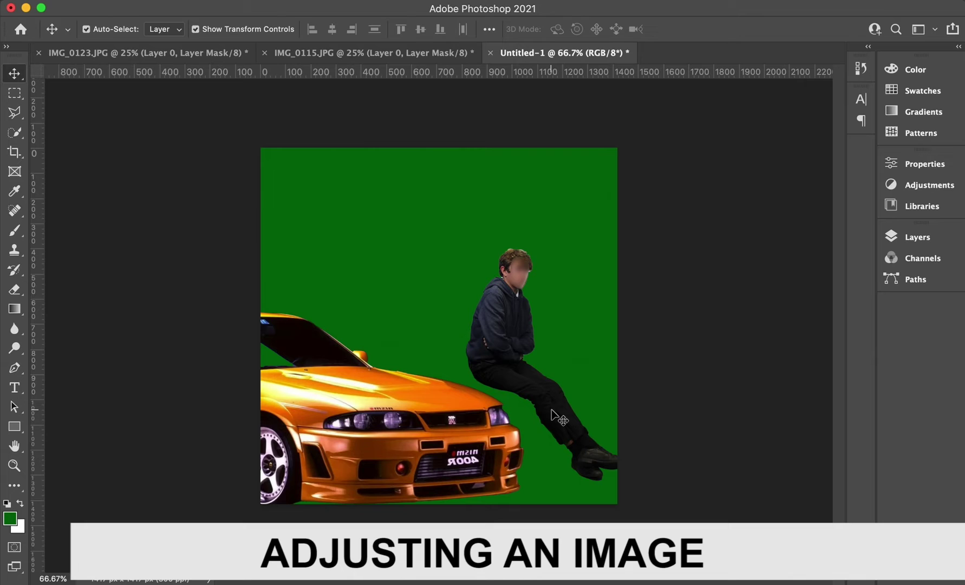
{"action": "left_click", "coordinate": [927, 243]}
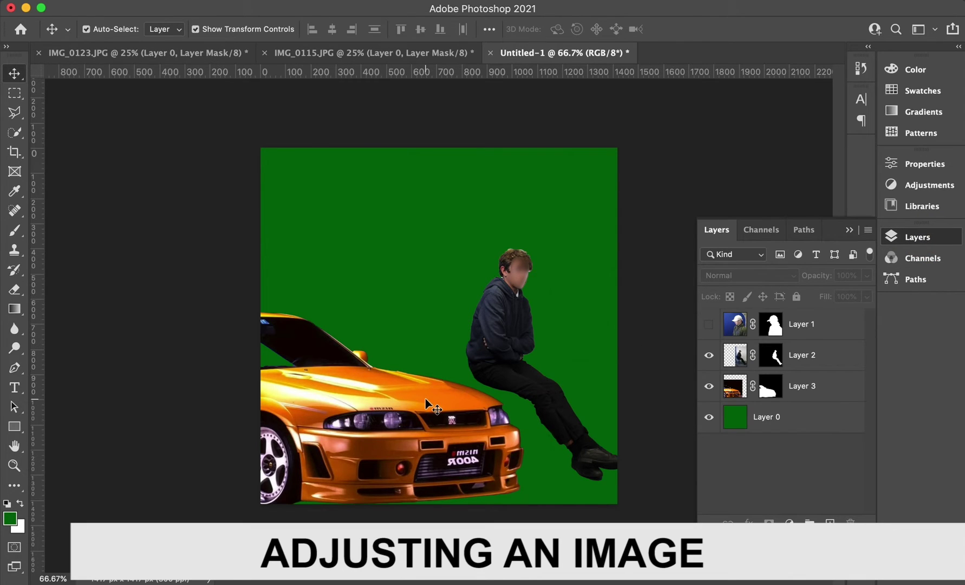
{"action": "left_click", "coordinate": [488, 372]}
{"action": "left_click_drag", "start_coordinate": [488, 372], "coordinate": [491, 338]}
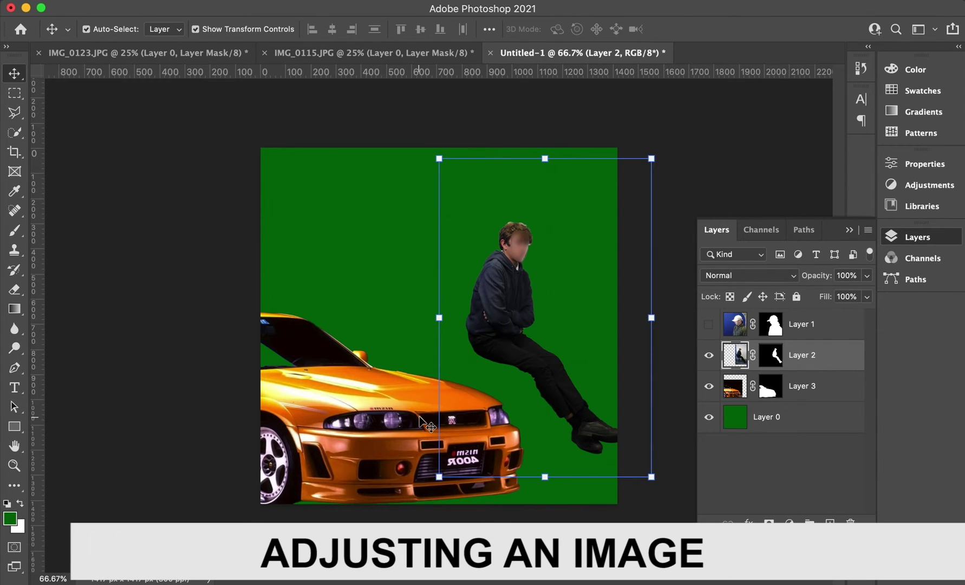
{"action": "left_click", "coordinate": [15, 133]}
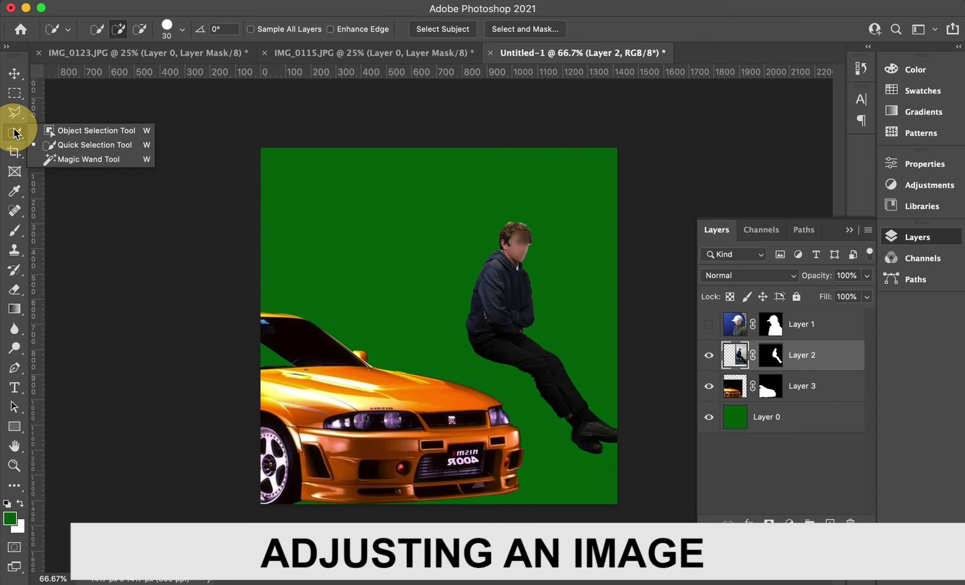
{"action": "left_click", "coordinate": [90, 150]}
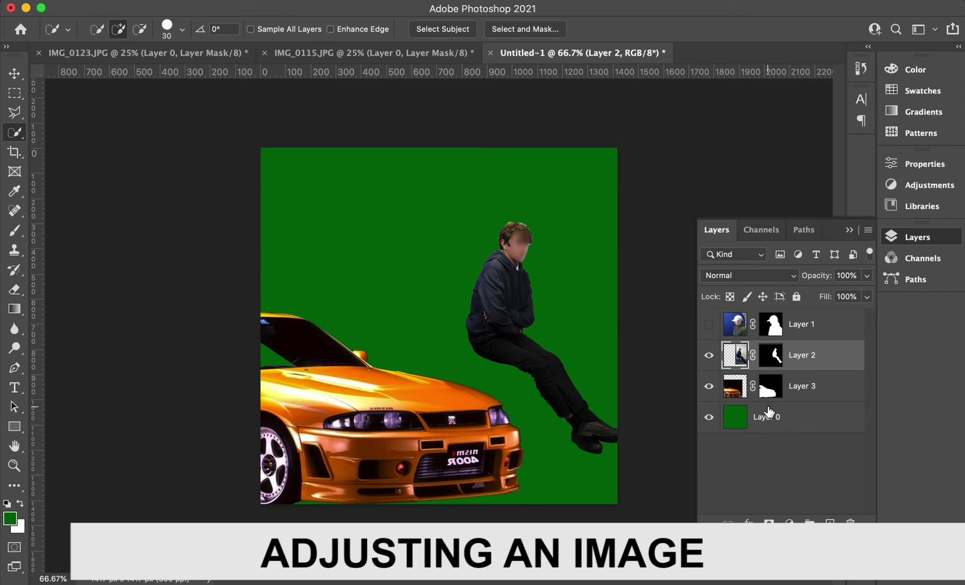
{"action": "left_click", "coordinate": [15, 73]}
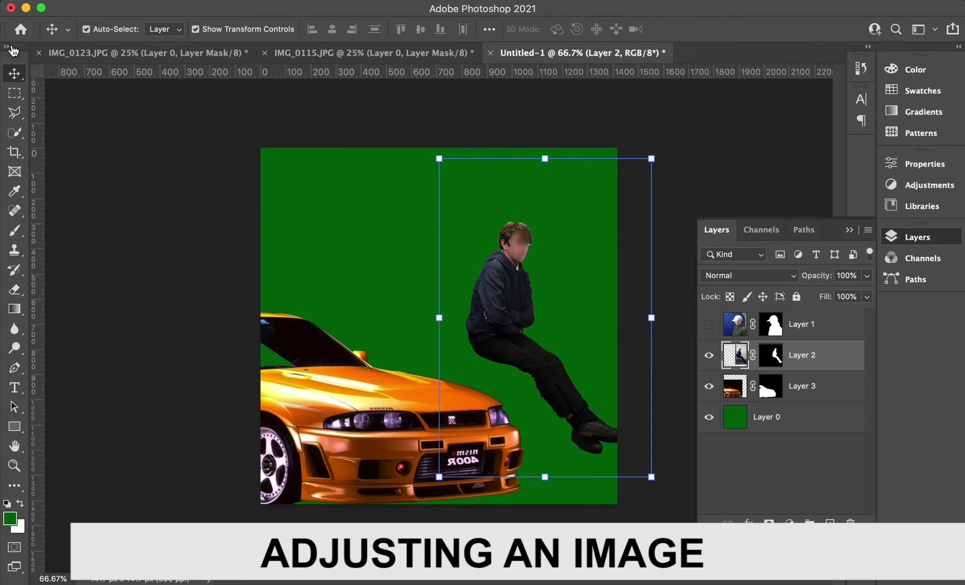
{"action": "left_click_drag", "start_coordinate": [504, 292], "coordinate": [482, 339]}
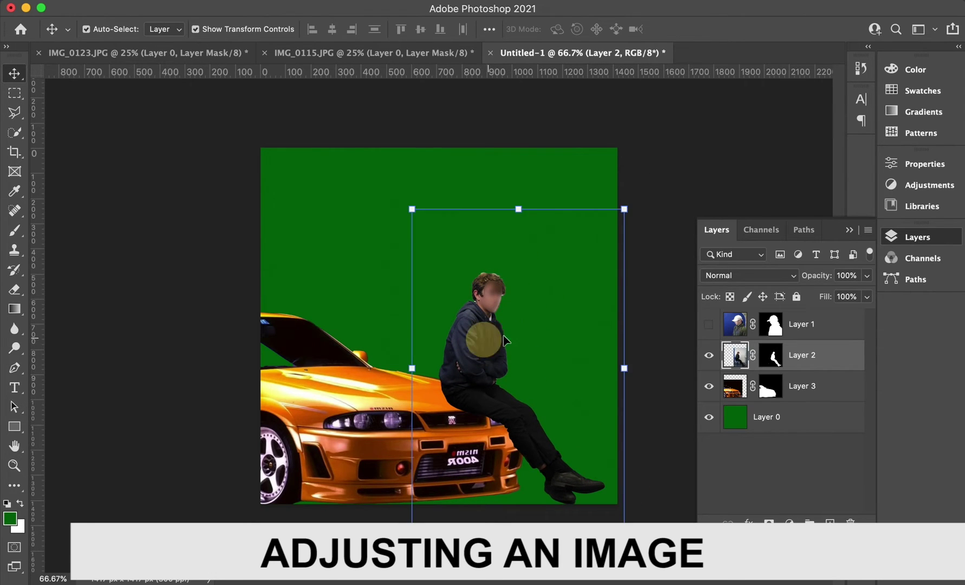
{"action": "left_click", "coordinate": [664, 348]}
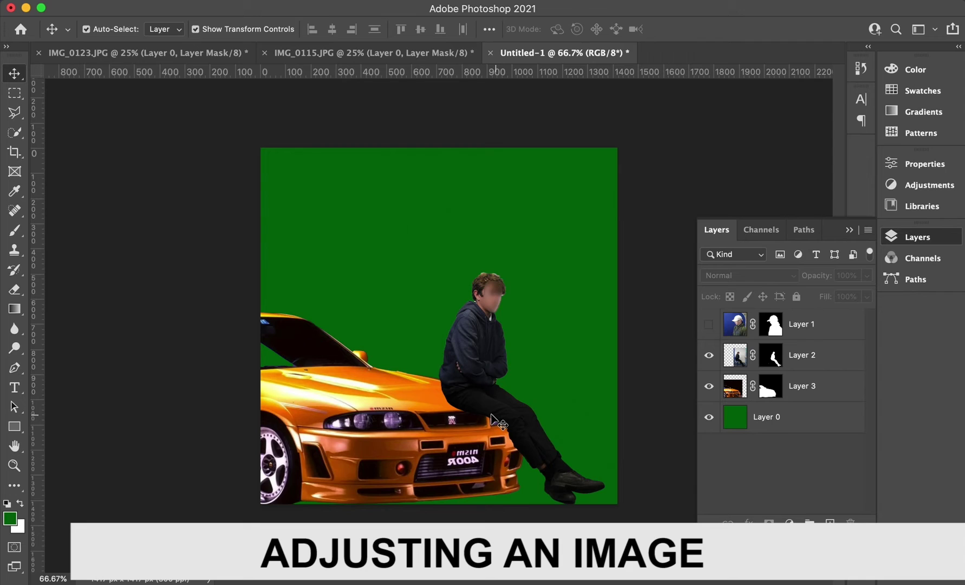
Step: Apply a Hue/Saturation adjustment with Hue +7 to the car image on Layer 3, and deselect the layer
{"action": "left_click", "coordinate": [735, 386]}
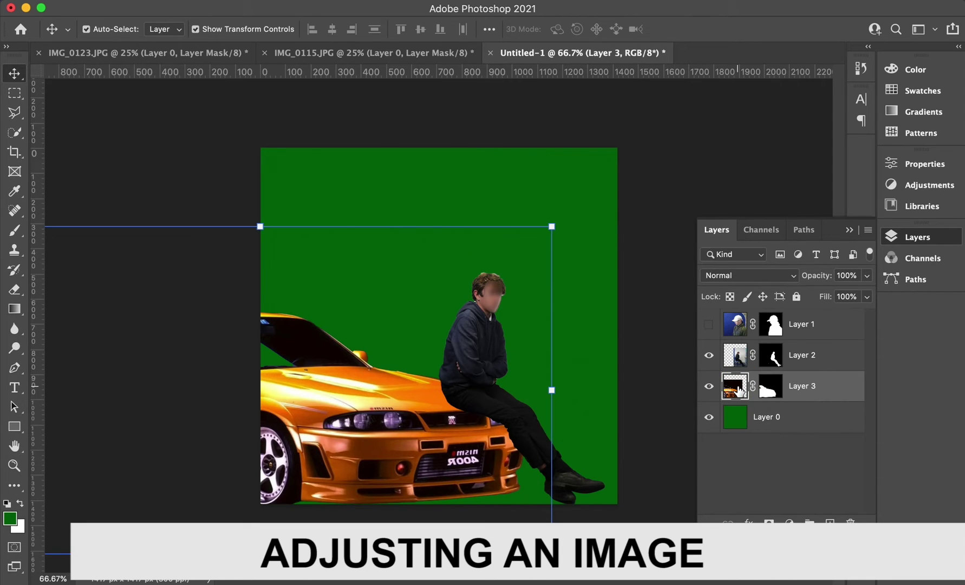
{"action": "left_click", "coordinate": [194, 0]}
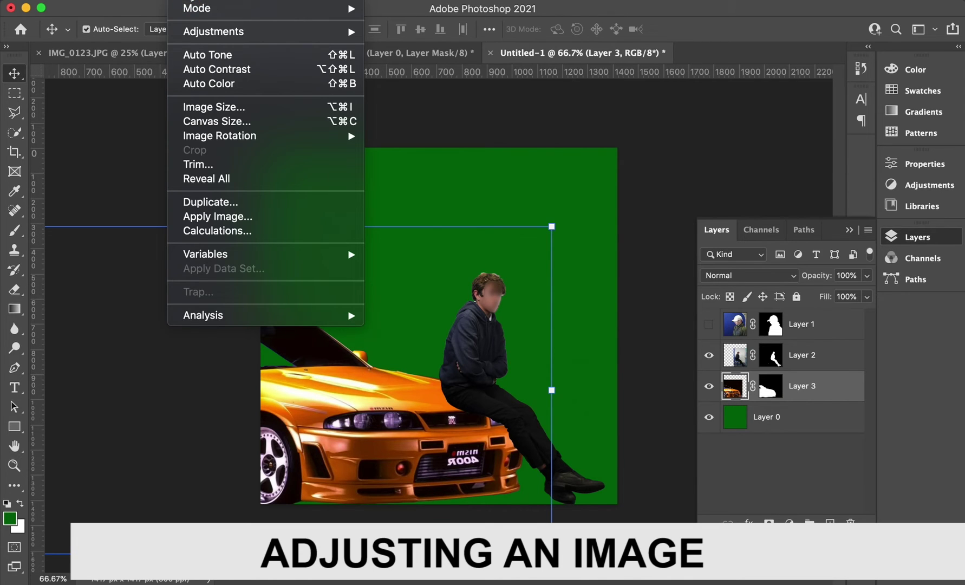
{"action": "mouse_move", "coordinate": [205, 33]}
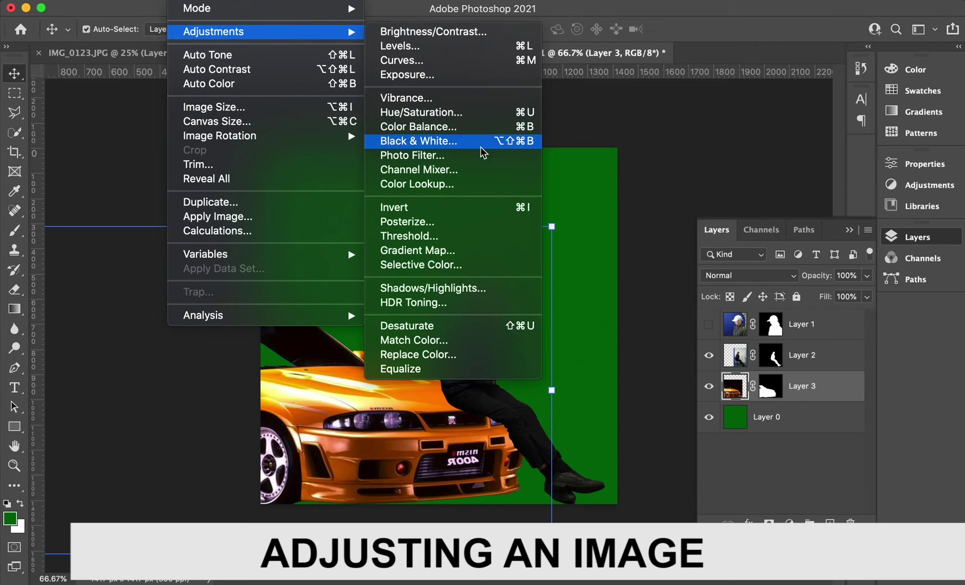
{"action": "left_click", "coordinate": [478, 113]}
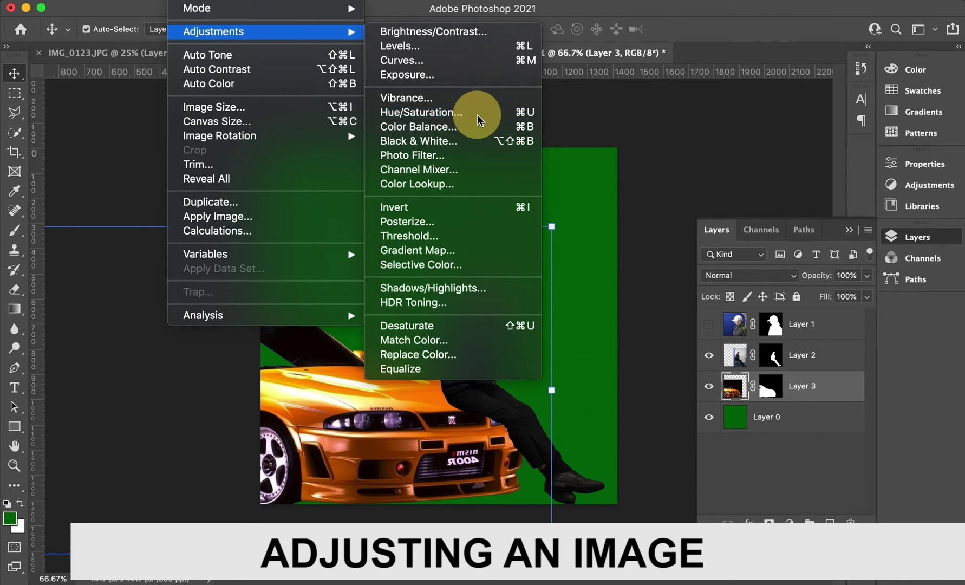
{"action": "left_click_drag", "start_coordinate": [537, 113], "coordinate": [740, 76]}
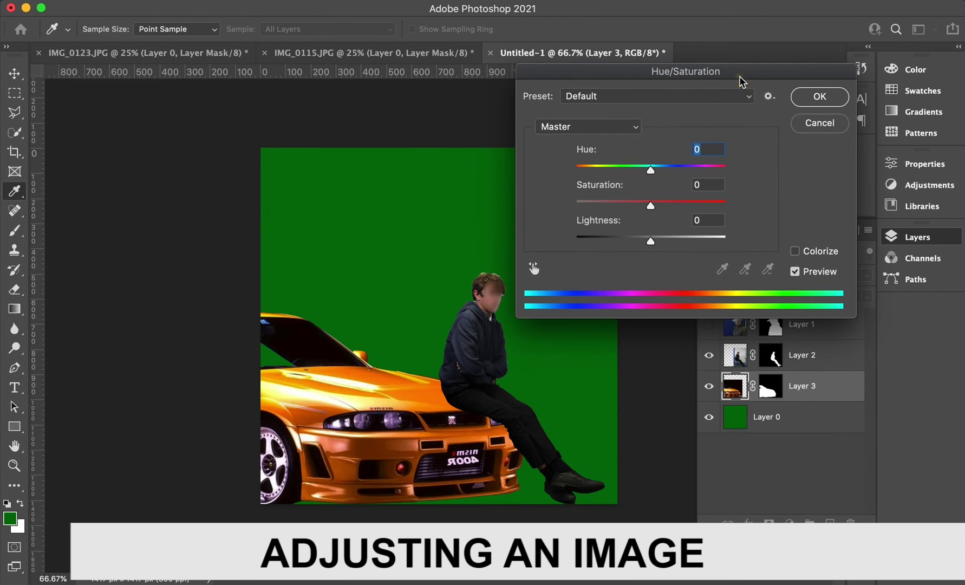
{"action": "mouse_move", "coordinate": [650, 172]}
{"action": "left_mouse_down"}
{"action": "mouse_move", "coordinate": [576, 172]}
{"action": "mouse_move", "coordinate": [657, 171]}
{"action": "left_mouse_up"}
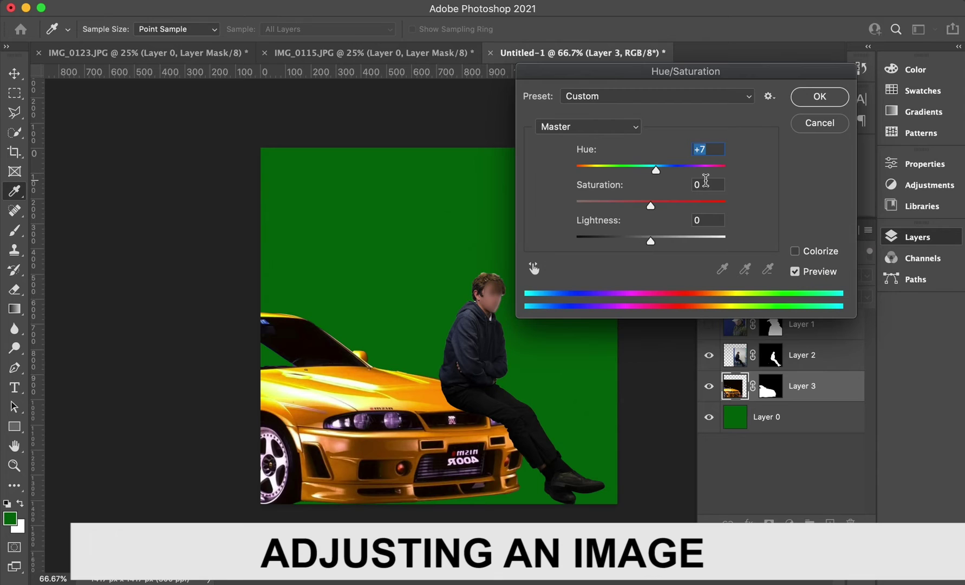
{"action": "left_click", "coordinate": [819, 96]}
{"action": "key", "text": "v"}
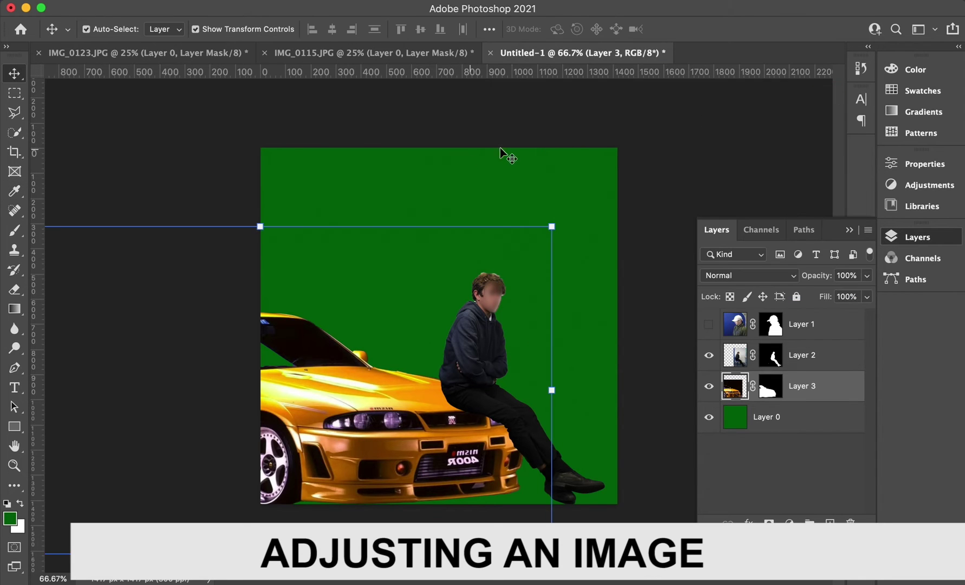
{"action": "left_click", "coordinate": [696, 148]}
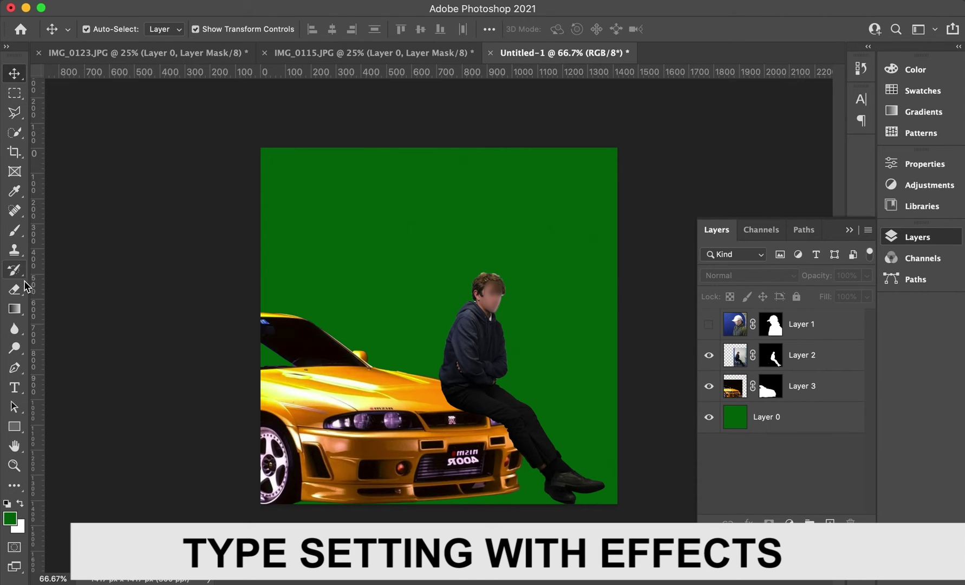
Step: Add a horizontal text line on the green background above the car and set its size to 30 pt
{"action": "left_click", "coordinate": [15, 388]}
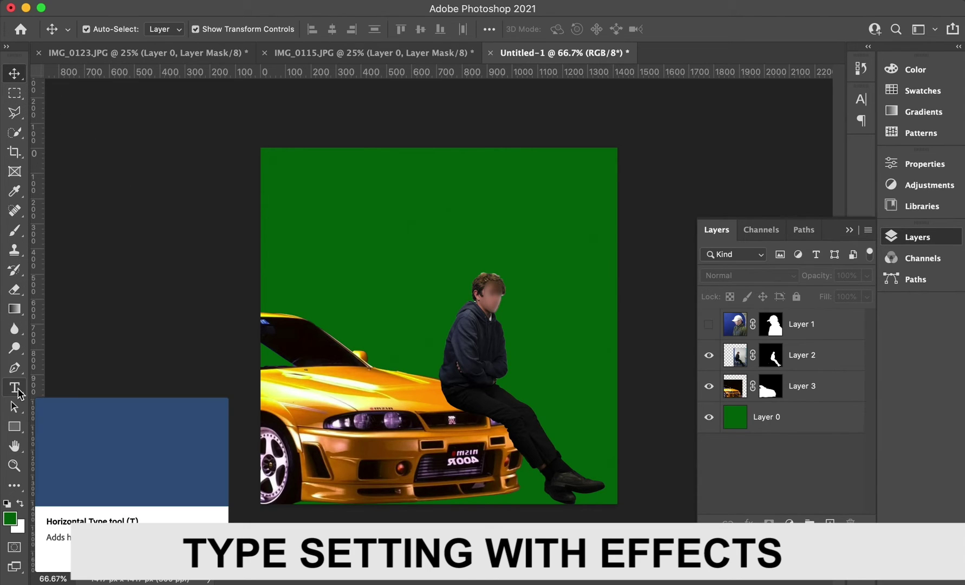
{"action": "left_click", "coordinate": [16, 388]}
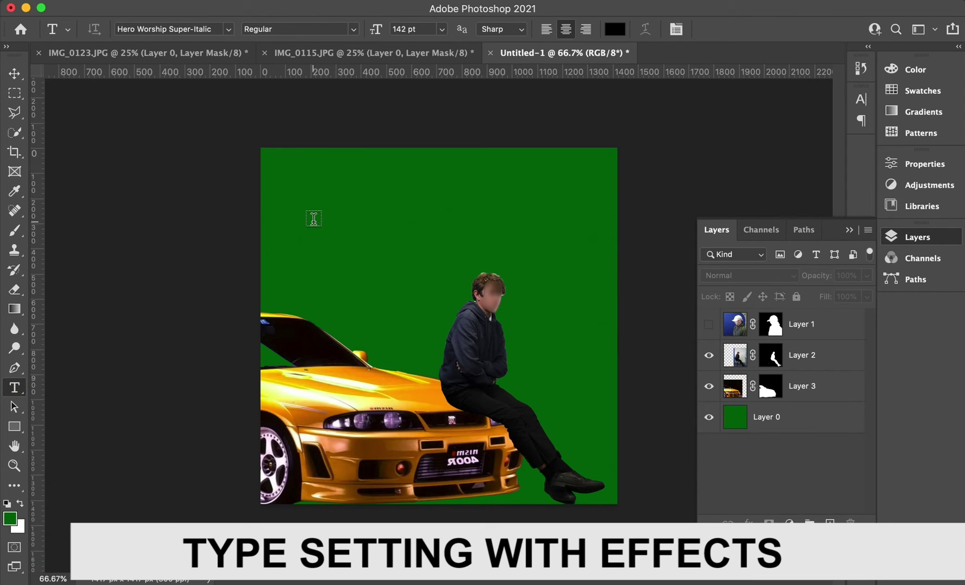
{"action": "left_click", "coordinate": [310, 215]}
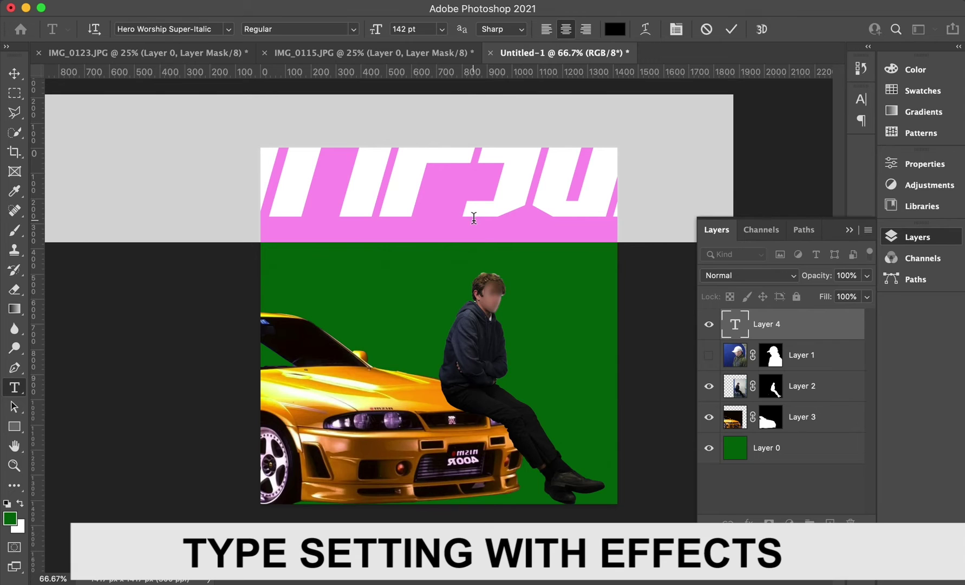
{"action": "left_click", "coordinate": [411, 29]}
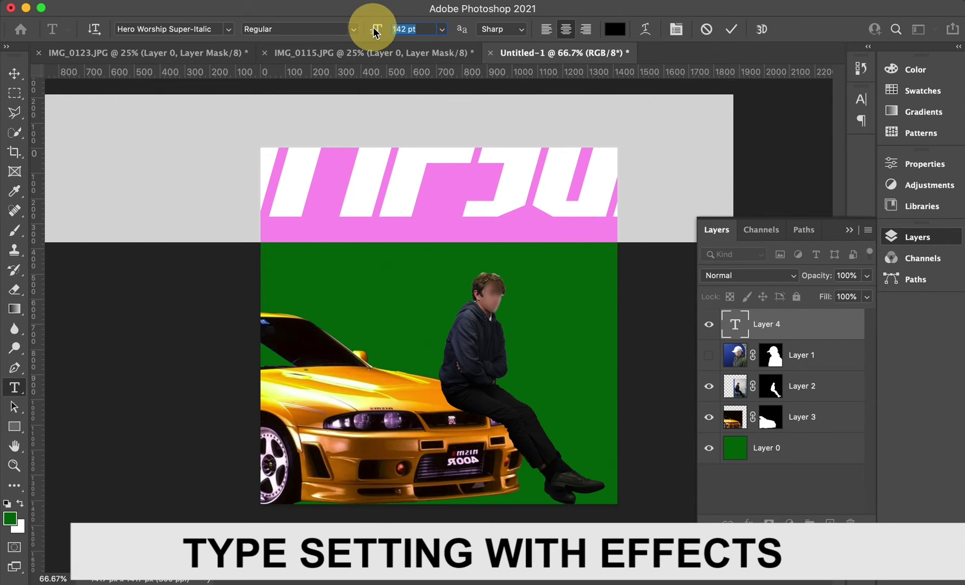
{"action": "type", "text": "3"}
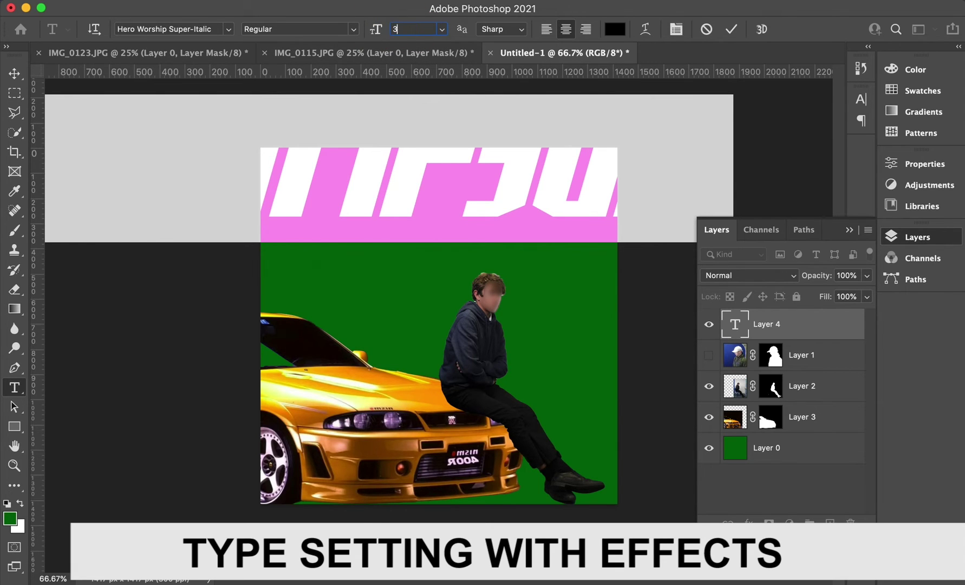
{"action": "type", "text": "0"}
{"action": "key", "text": "Return"}
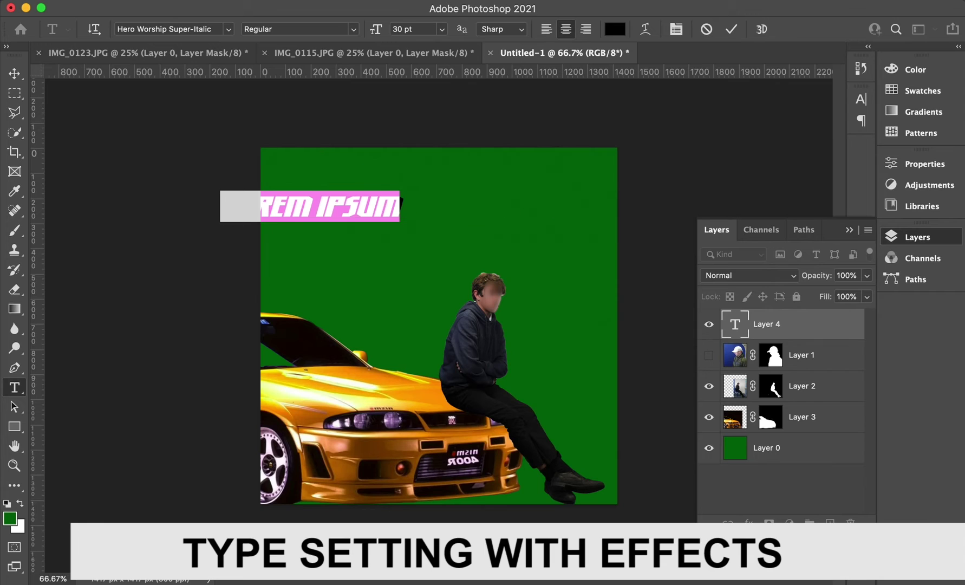
Step: Move the placeholder text fully onto the canvas above the car and scale it to about 131%
{"action": "left_click", "coordinate": [13, 74]}
{"action": "left_click_drag", "start_coordinate": [311, 211], "coordinate": [372, 222]}
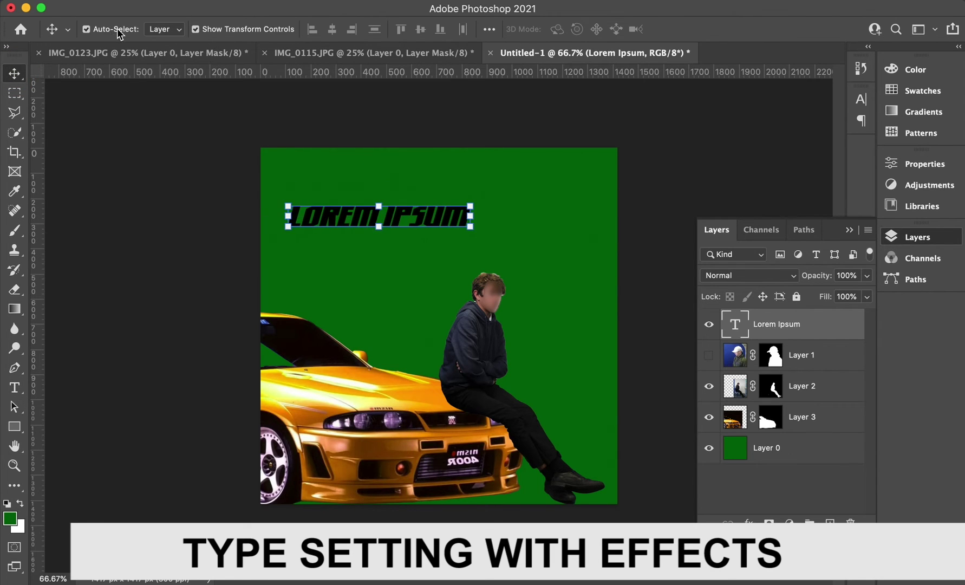
{"action": "left_click_drag", "start_coordinate": [470, 206], "coordinate": [530, 186]}
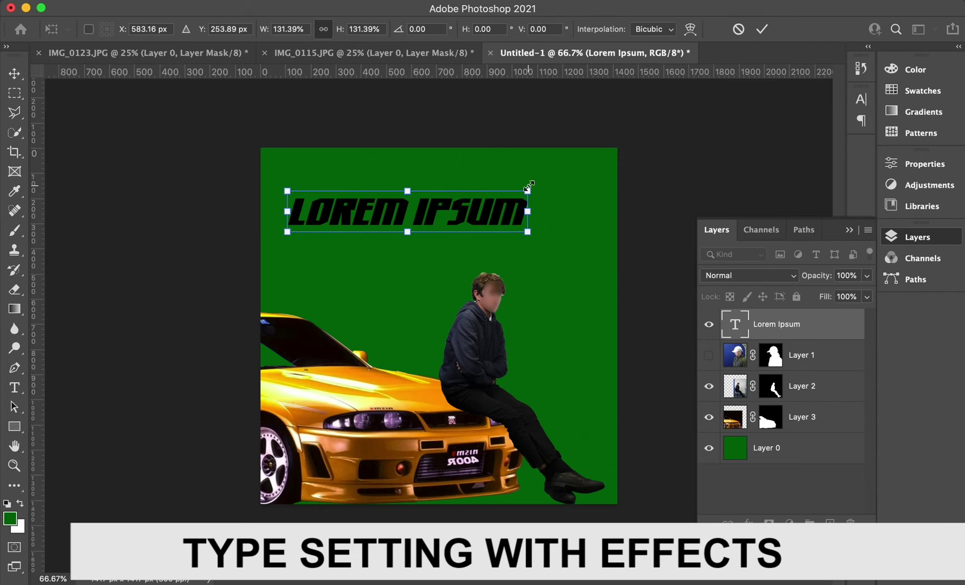
{"action": "key", "text": "Return"}
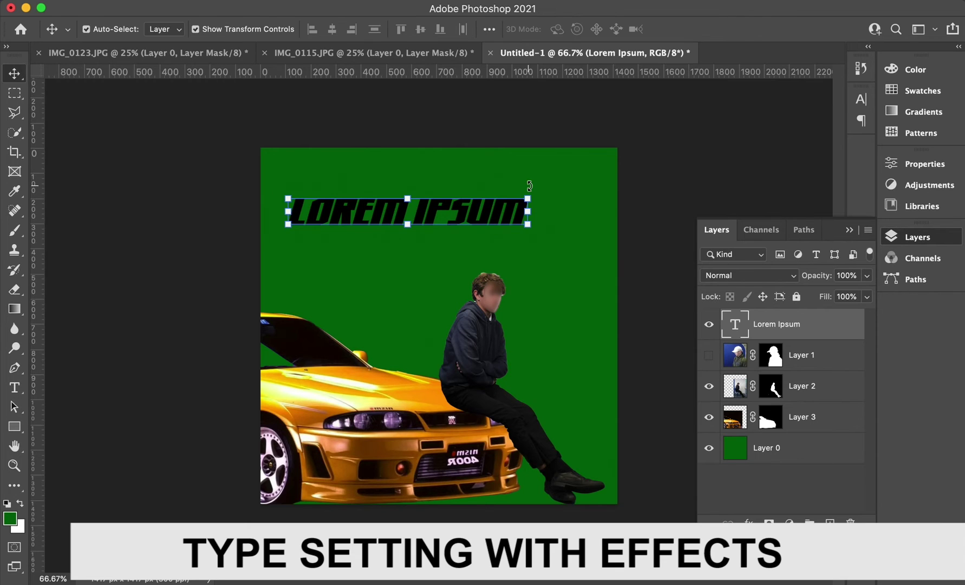
Step: Replace the placeholder text with "THE ARTIST"
{"action": "left_click", "coordinate": [15, 387]}
{"action": "left_click_drag", "start_coordinate": [306, 215], "coordinate": [534, 239]}
{"action": "key", "text": "BackSpace"}
{"action": "key", "text": "BackSpace"}
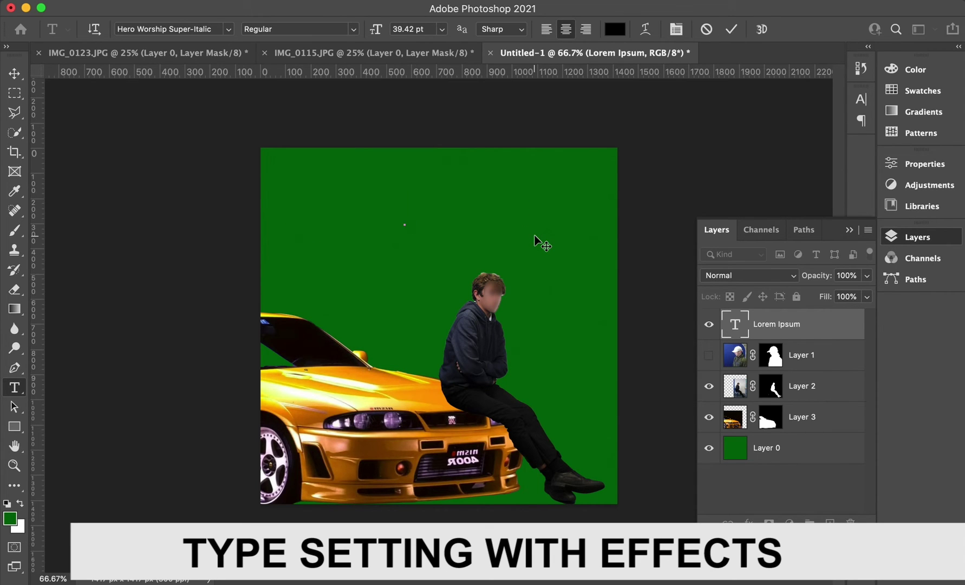
{"action": "type", "text": "THE"}
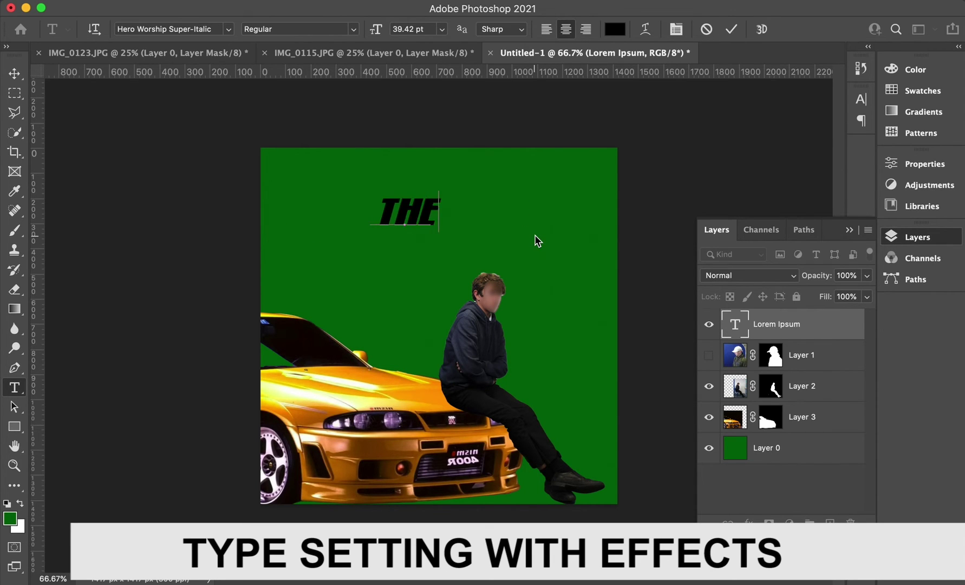
{"action": "type", "text": " ARTIST"}
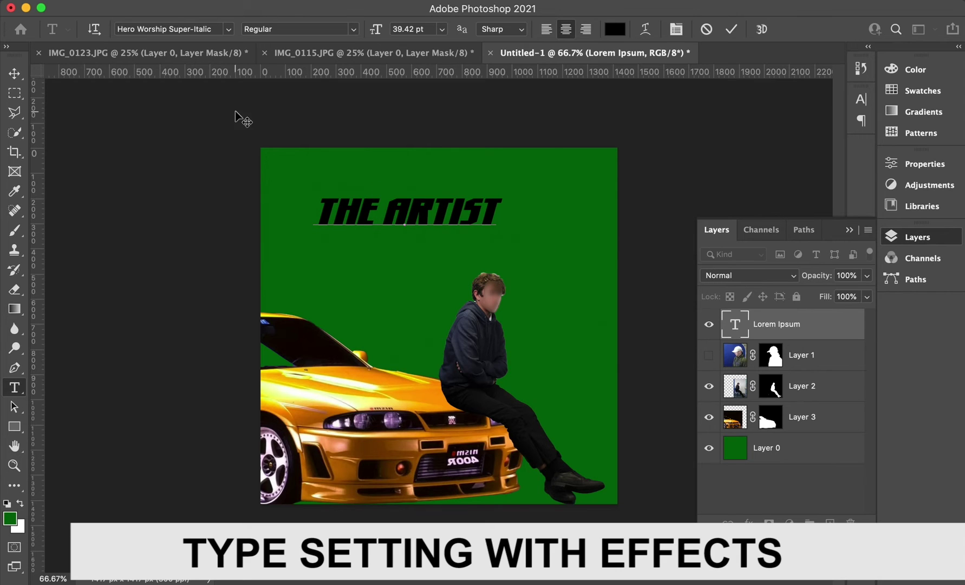
Step: Shift the "THE ARTIST" title toward the canvas's left edge and scale it to about 116%
{"action": "left_click", "coordinate": [14, 72]}
{"action": "left_click_drag", "start_coordinate": [357, 207], "coordinate": [333, 224]}
{"action": "left_click_drag", "start_coordinate": [472, 201], "coordinate": [518, 189]}
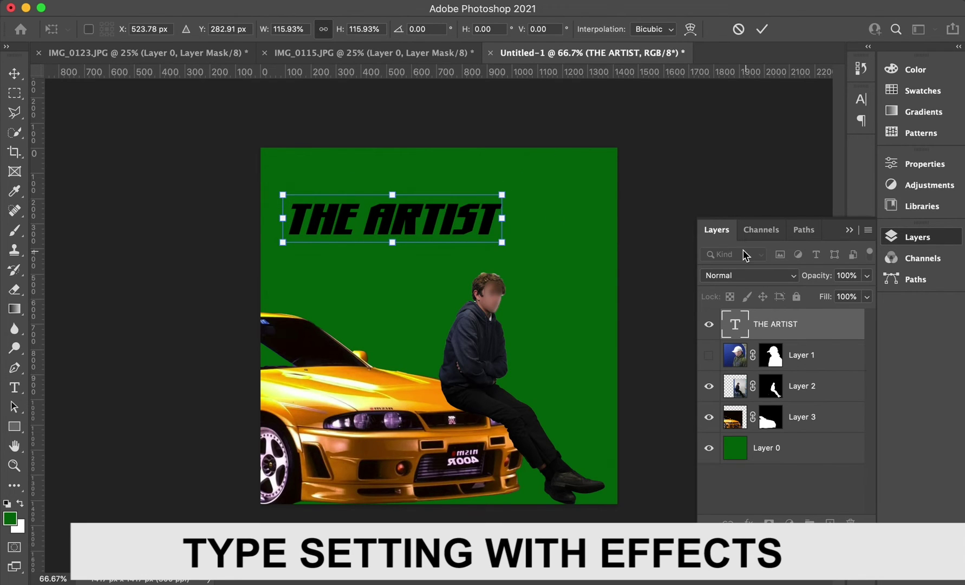
{"action": "key", "text": "Return"}
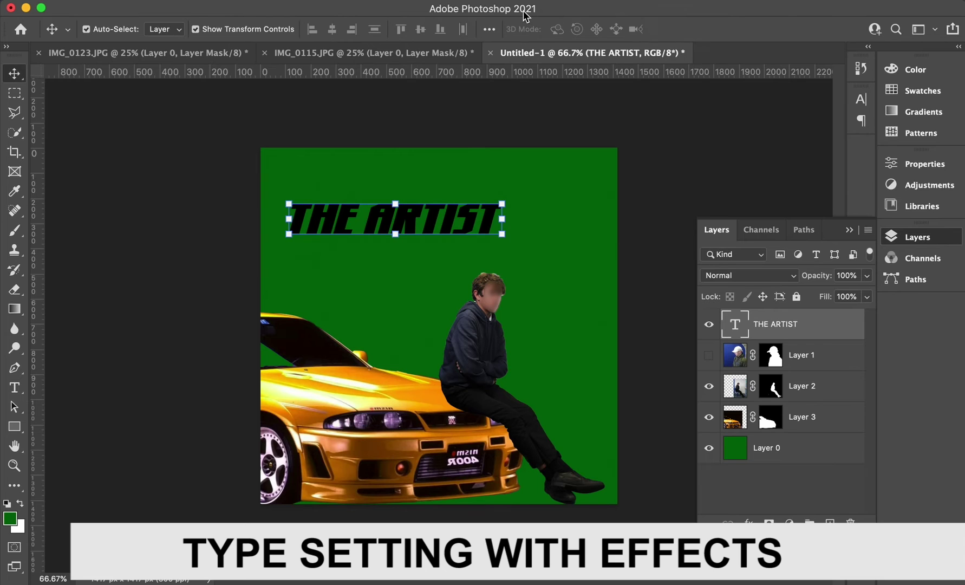
Step: Show the Character settings and break the title into two lines, with "THE" above "ARTIST"
{"action": "left_click", "coordinate": [507, 0]}
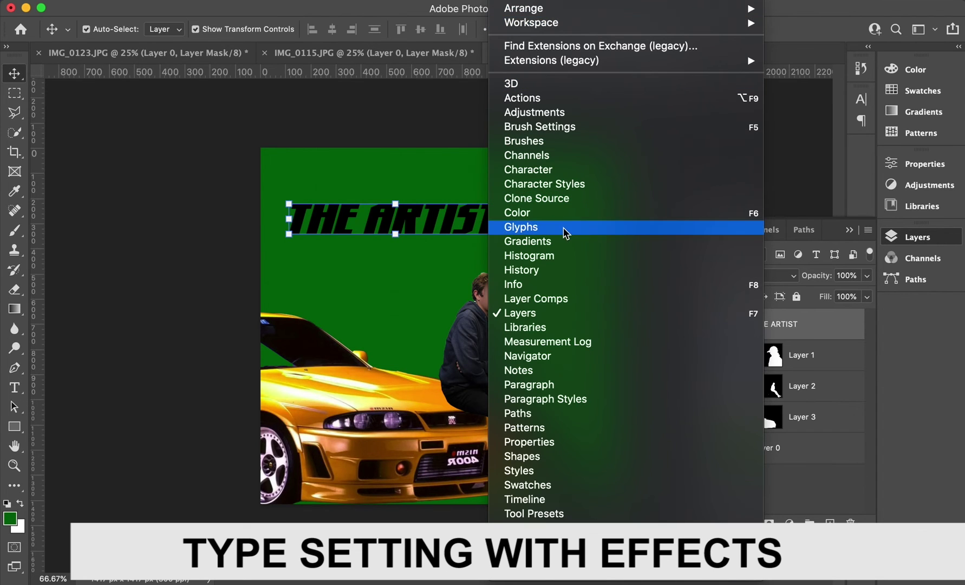
{"action": "left_click", "coordinate": [568, 169]}
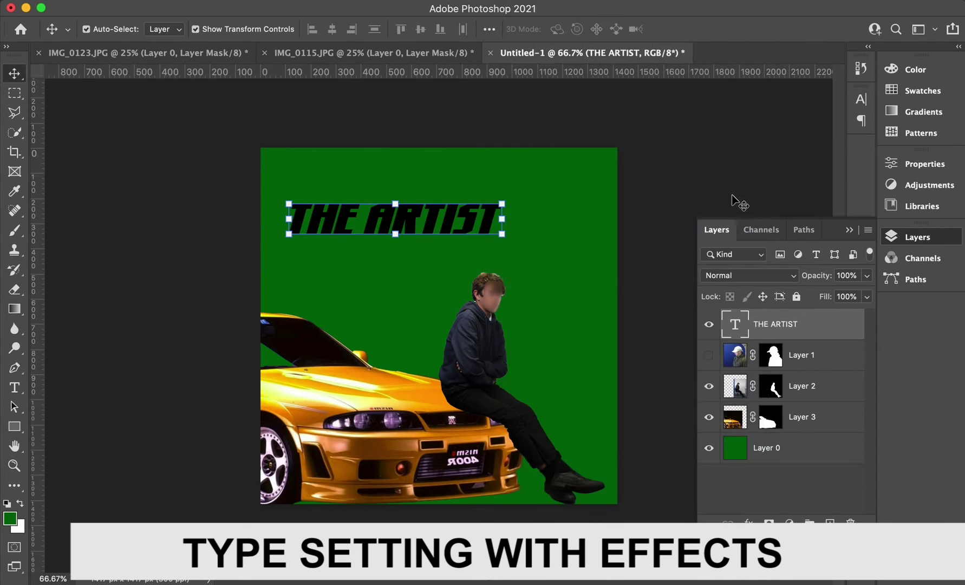
{"action": "double_click", "coordinate": [357, 224]}
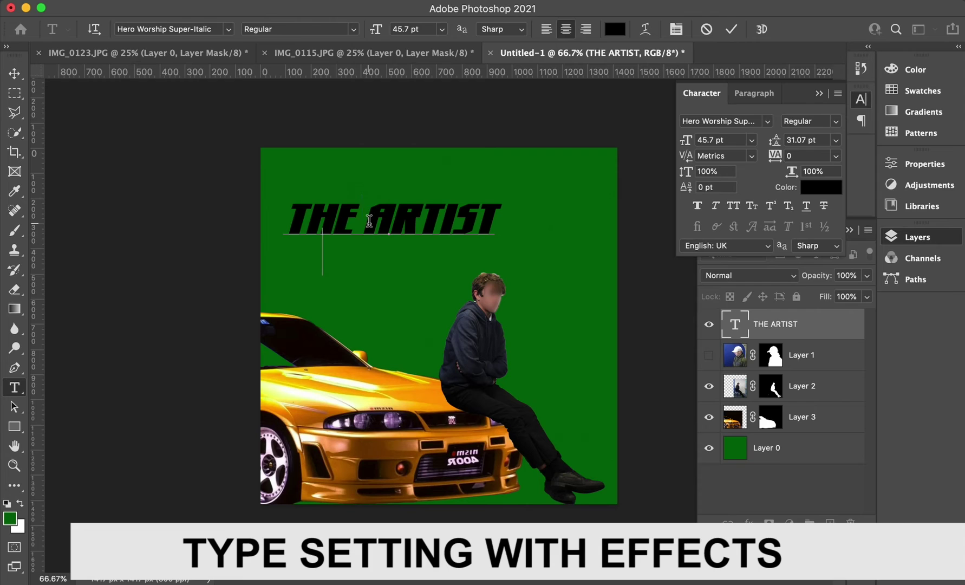
{"action": "key", "text": "Return"}
Step: Left-align both lines of the title text
{"action": "left_click_drag", "start_coordinate": [453, 259], "coordinate": [324, 216]}
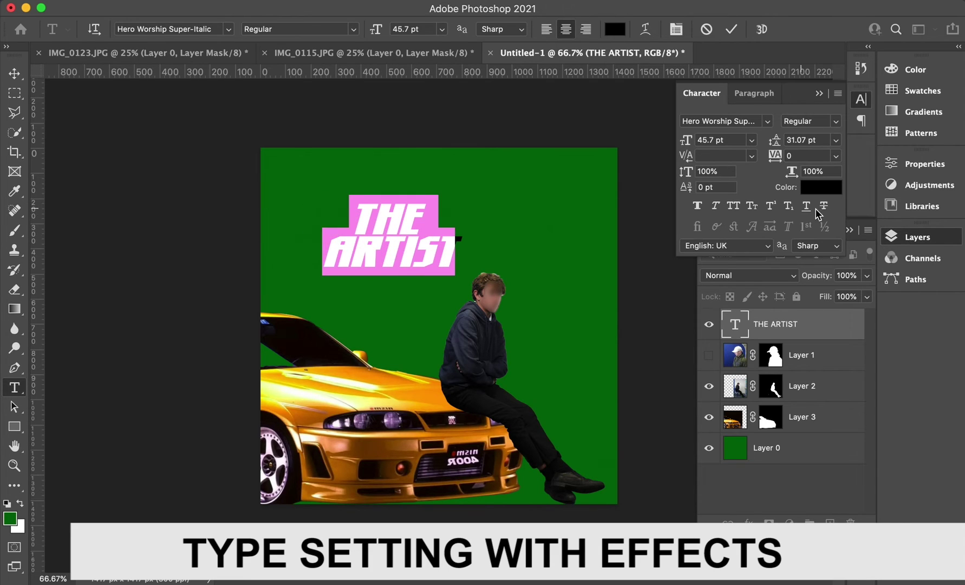
{"action": "left_click", "coordinate": [756, 96]}
{"action": "left_click", "coordinate": [699, 120]}
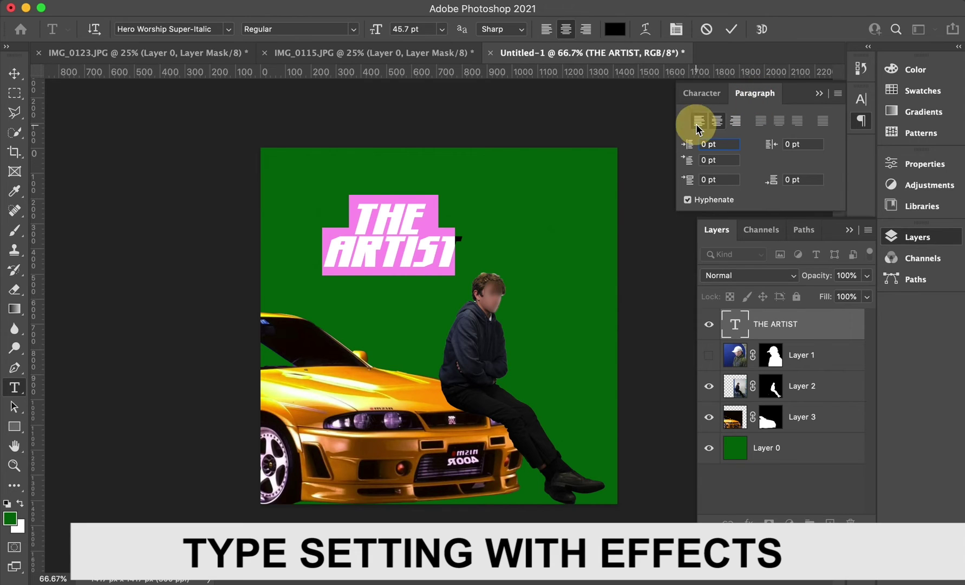
Step: Move the two-line title to the canvas's upper-left corner and enlarge its type to about 57.38 pt
{"action": "left_click", "coordinate": [15, 73]}
{"action": "left_click_drag", "start_coordinate": [430, 255], "coordinate": [263, 223]}
{"action": "left_click_drag", "start_coordinate": [413, 240], "coordinate": [447, 263]}
{"action": "key", "text": "Return"}
Step: Set the font size of the word "THE" to 34 pt
{"action": "key", "text": "t"}
{"action": "left_click", "coordinate": [287, 190]}
{"action": "left_click_drag", "start_coordinate": [360, 196], "coordinate": [270, 195]}
{"action": "left_click", "coordinate": [703, 95]}
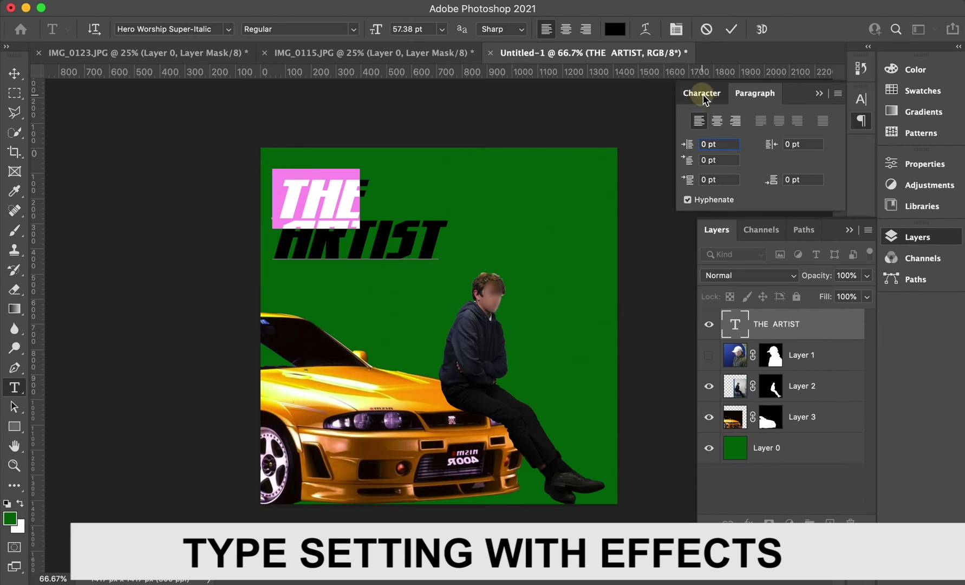
{"action": "left_click", "coordinate": [739, 140]}
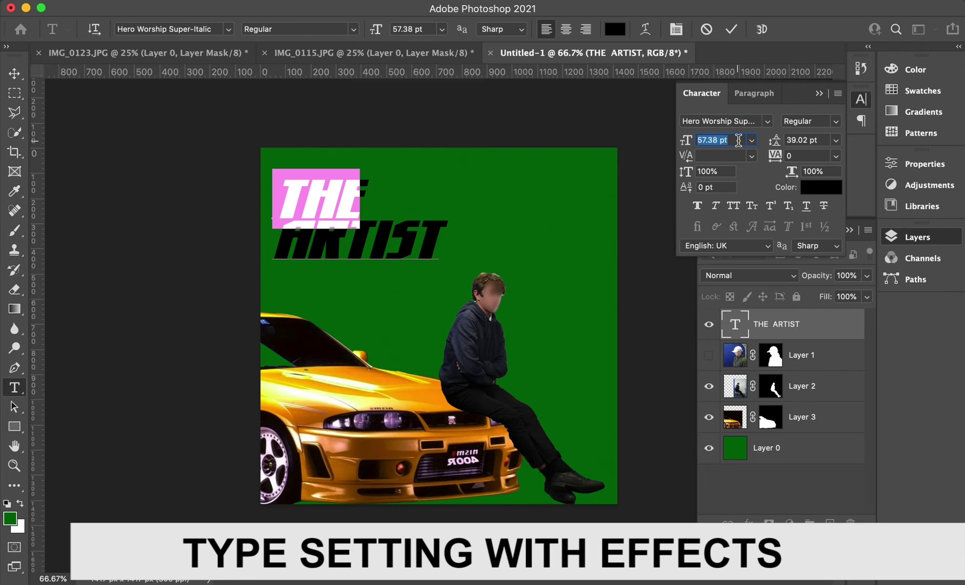
{"action": "type", "text": "38"}
{"action": "key", "text": "Return"}
{"action": "key", "text": "Down"}
{"action": "key", "text": "Down"}
{"action": "key", "text": "Down"}
{"action": "key", "text": "Down"}
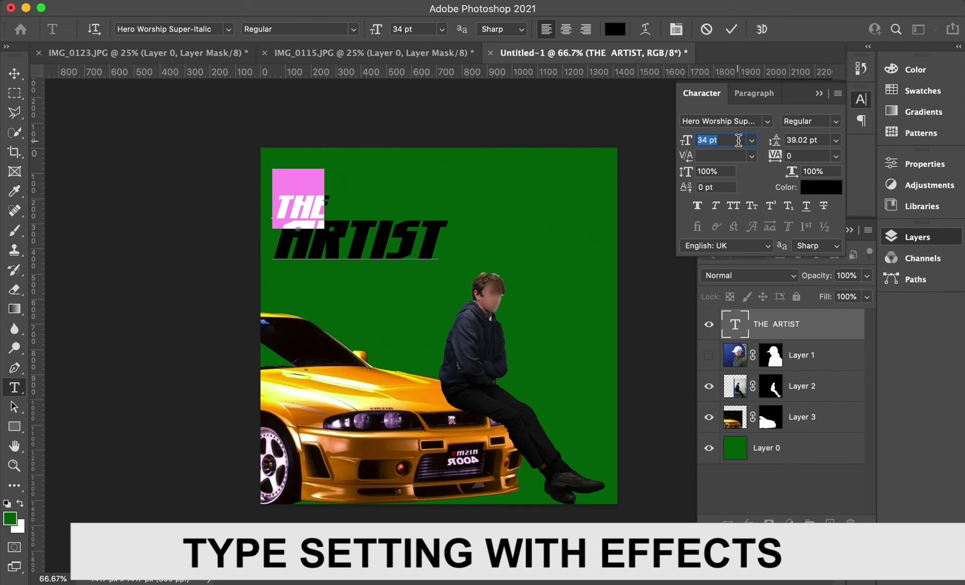
{"action": "key", "text": "Up"}
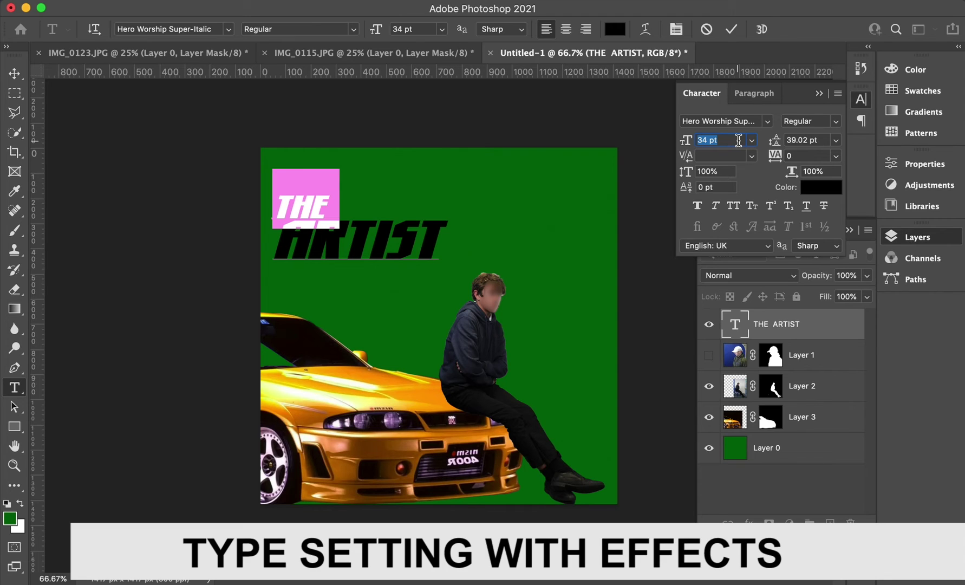
{"action": "key", "text": "Down"}
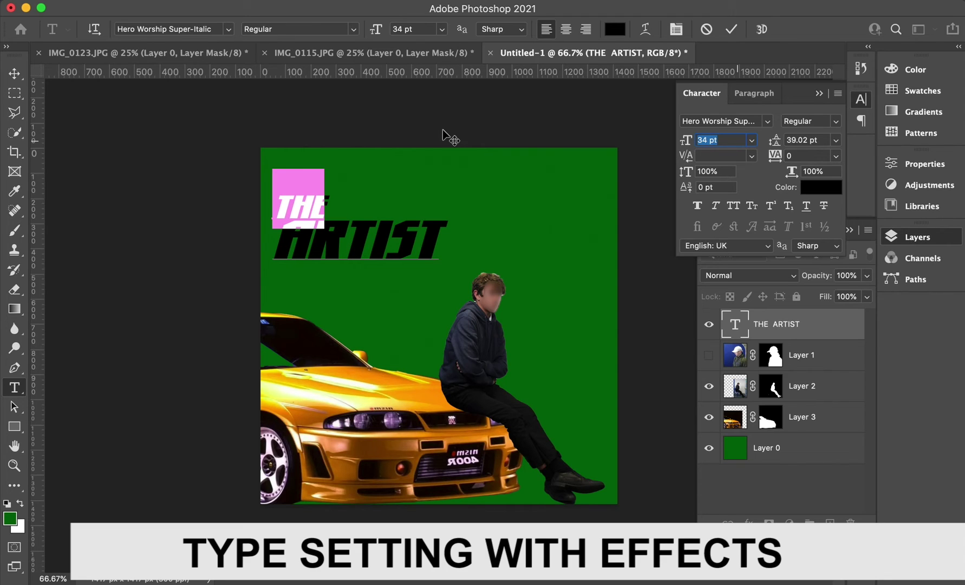
Step: Indent the word "THE" with leading spaces so it sits slightly inward above "ARTIST"
{"action": "left_click", "coordinate": [372, 234]}
{"action": "left_click", "coordinate": [280, 212]}
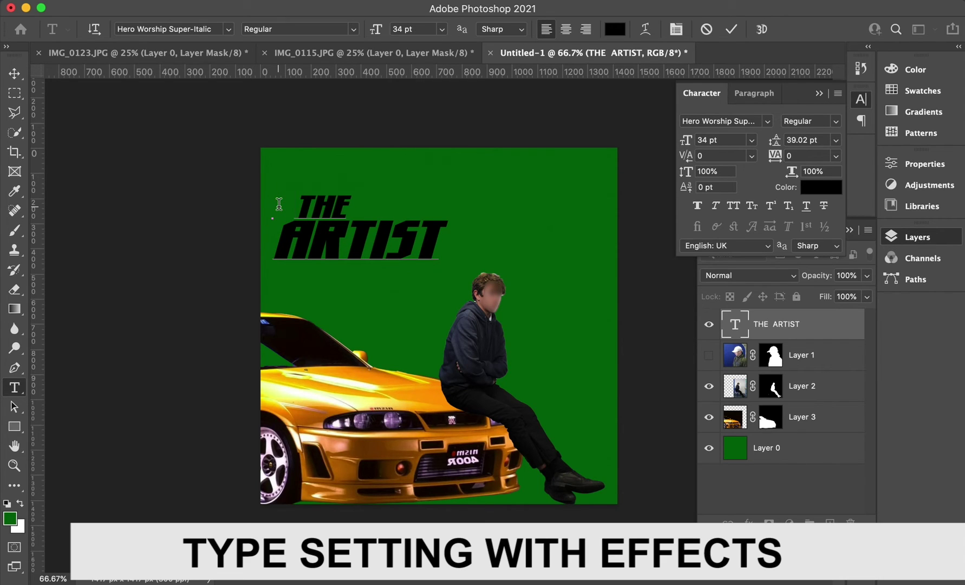
{"action": "key", "text": "BackSpace"}
{"action": "left_click", "coordinate": [12, 70]}
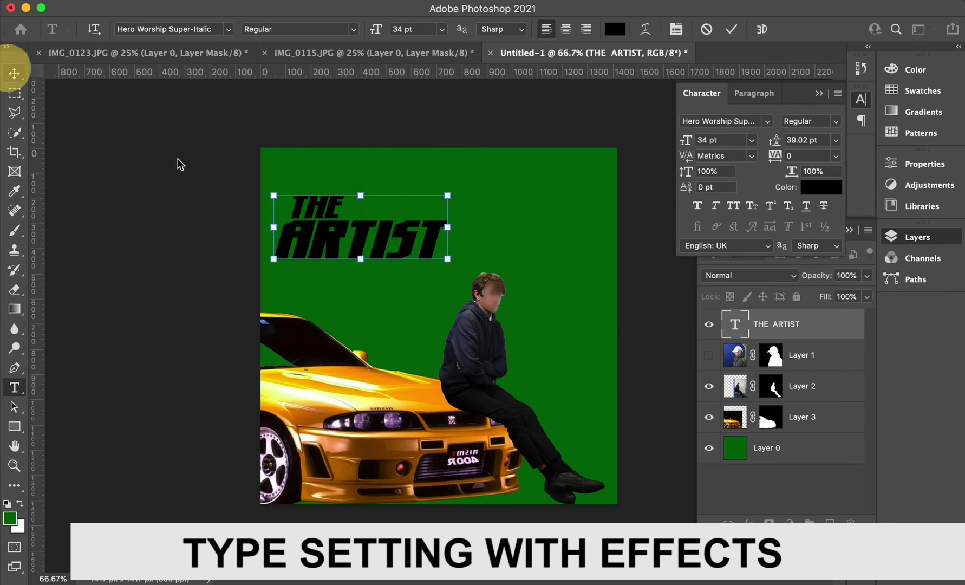
Step: Set the leading of both title lines to Auto
{"action": "key", "text": "t"}
{"action": "left_click_drag", "start_coordinate": [282, 204], "coordinate": [464, 269]}
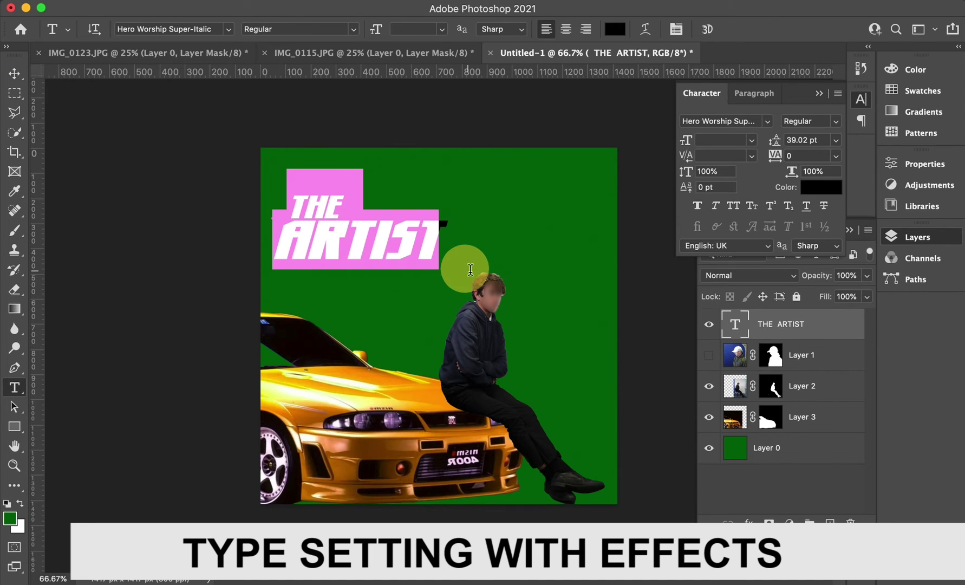
{"action": "left_click", "coordinate": [836, 140]}
{"action": "left_click", "coordinate": [832, 154]}
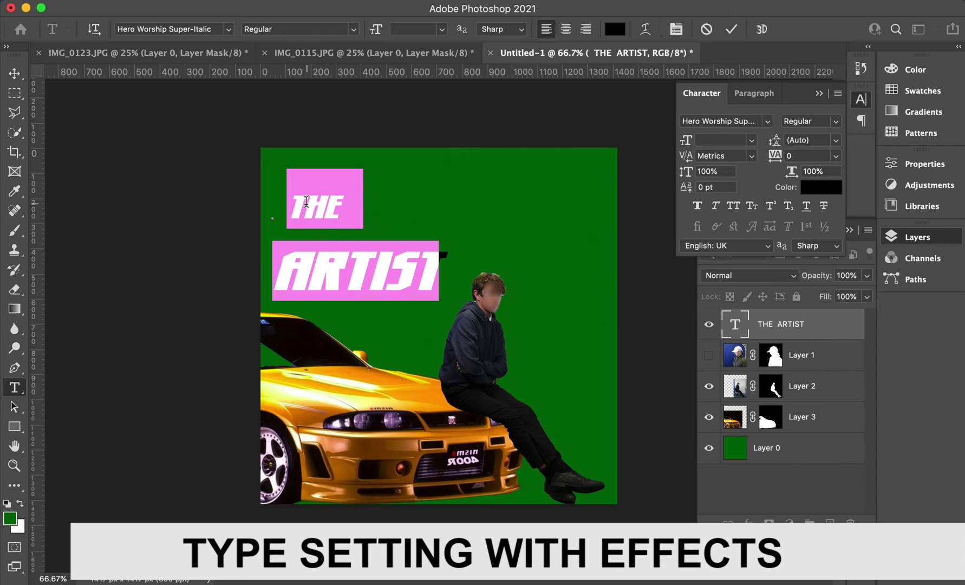
Step: Set the leading of both title lines to 40 pt so "THE" sits close above "ARTIST"
{"action": "left_click_drag", "start_coordinate": [296, 208], "coordinate": [437, 296]}
{"action": "left_click", "coordinate": [824, 141]}
{"action": "left_click", "coordinate": [836, 140]}
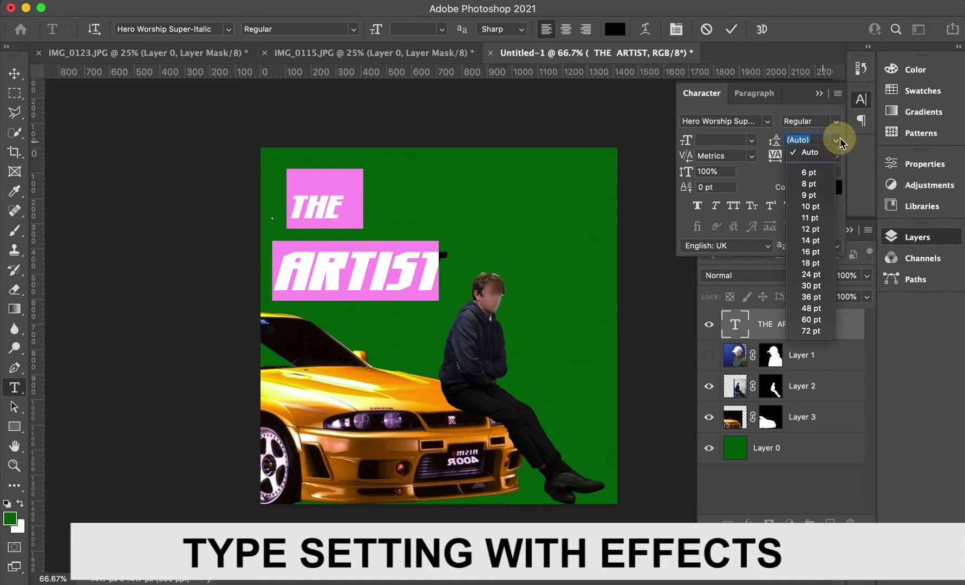
{"action": "left_click", "coordinate": [817, 174]}
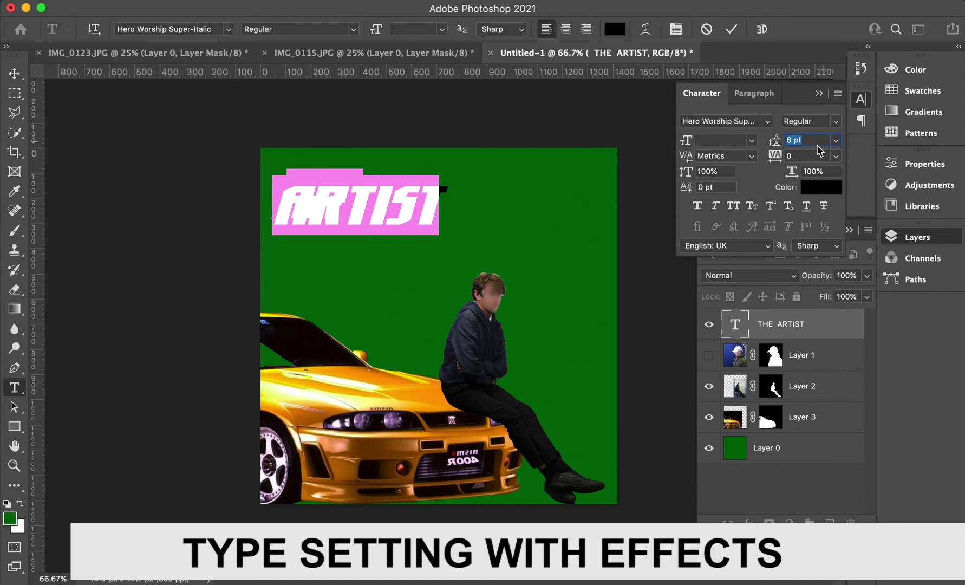
{"action": "key", "text": "shift+Up"}
{"action": "key", "text": "shift+Up"}
{"action": "key", "text": "shift+Up"}
{"action": "key", "text": "shift+Up"}
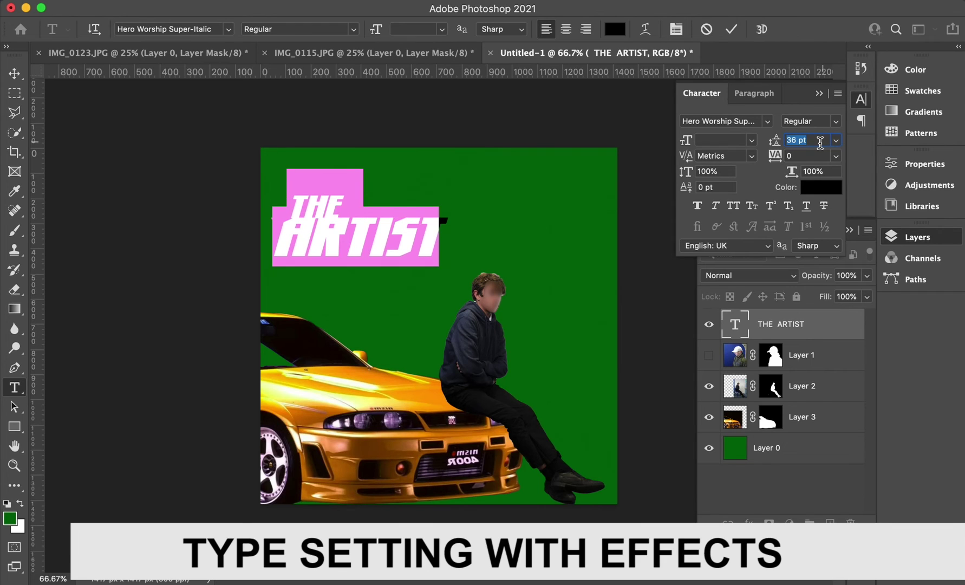
{"action": "key", "text": "Down"}
{"action": "key", "text": "Down"}
{"action": "key", "text": "Down"}
{"action": "key", "text": "Down"}
{"action": "key", "text": "Down"}
{"action": "key", "text": "Down"}
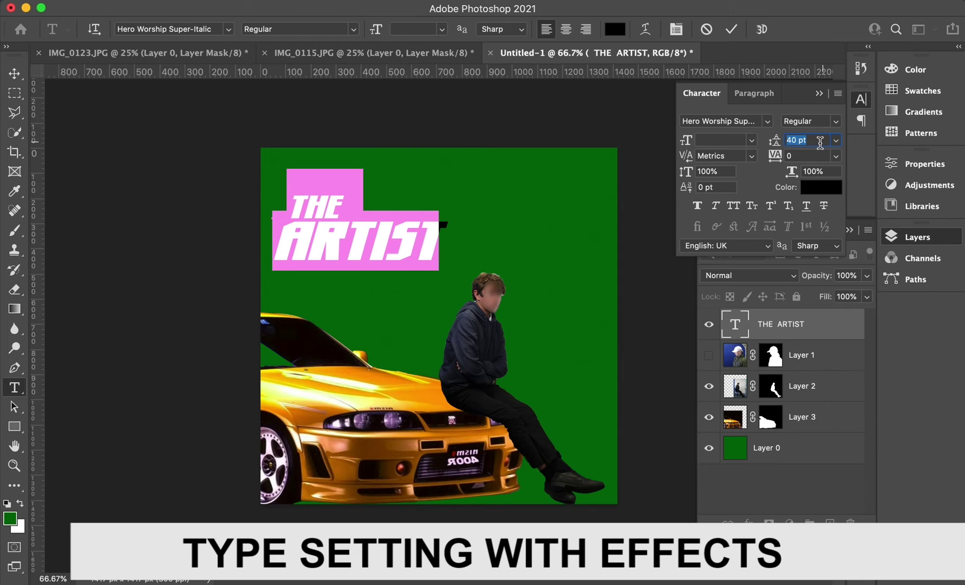
Step: Move the two-line title slightly up towards the canvas's upper edge and deselect it
{"action": "left_click", "coordinate": [15, 73]}
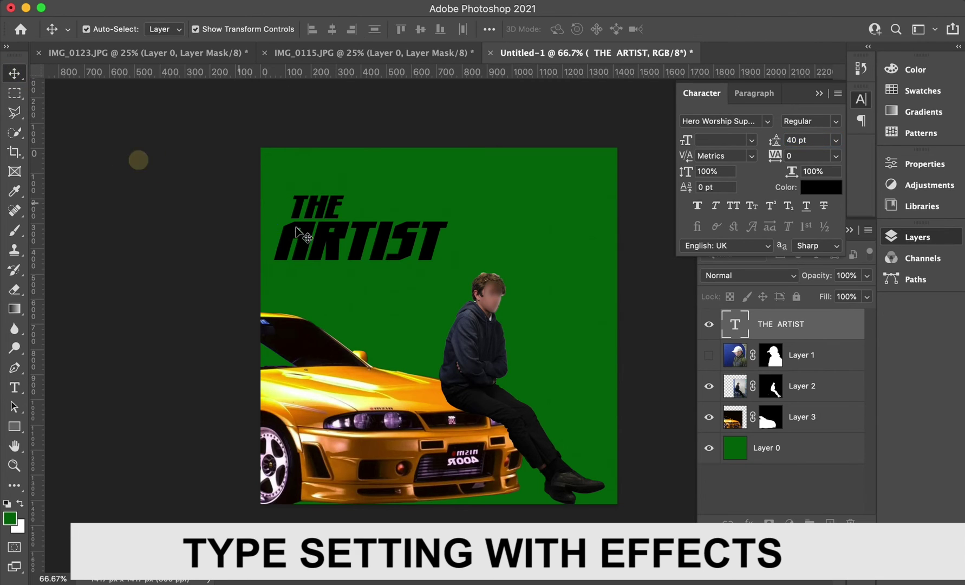
{"action": "left_click_drag", "start_coordinate": [327, 237], "coordinate": [329, 214]}
{"action": "left_click", "coordinate": [204, 210]}
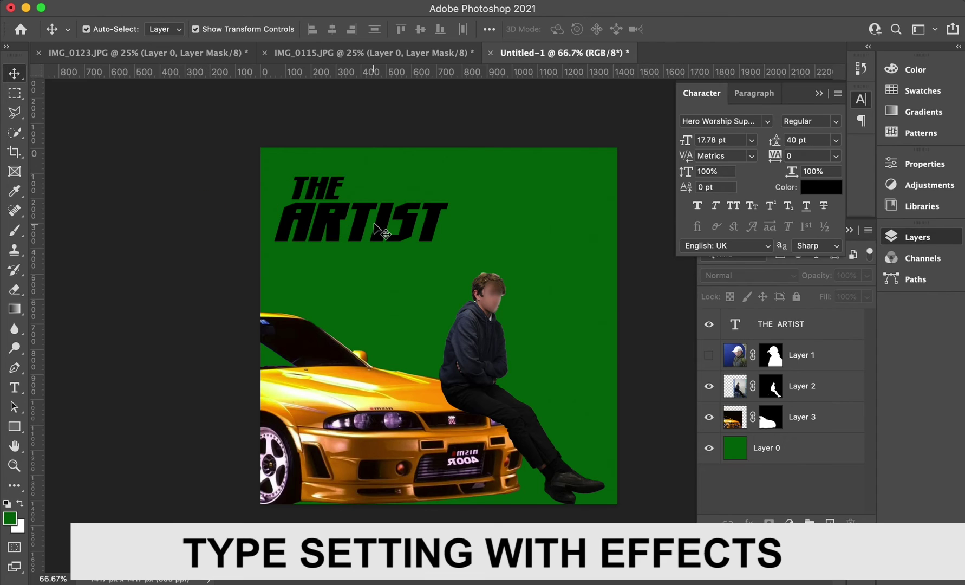
Step: Open the layer styles of the title layer and enable a Stroke effect, leaving Inner Shadow off
{"action": "left_click", "coordinate": [834, 326]}
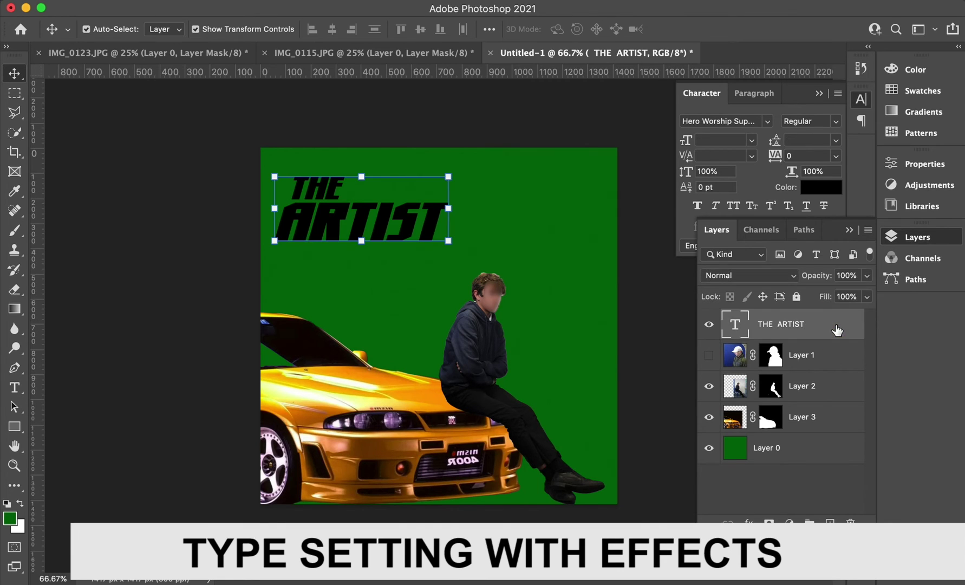
{"action": "double_click", "coordinate": [834, 328]}
{"action": "left_click_drag", "start_coordinate": [684, 193], "coordinate": [783, 77]}
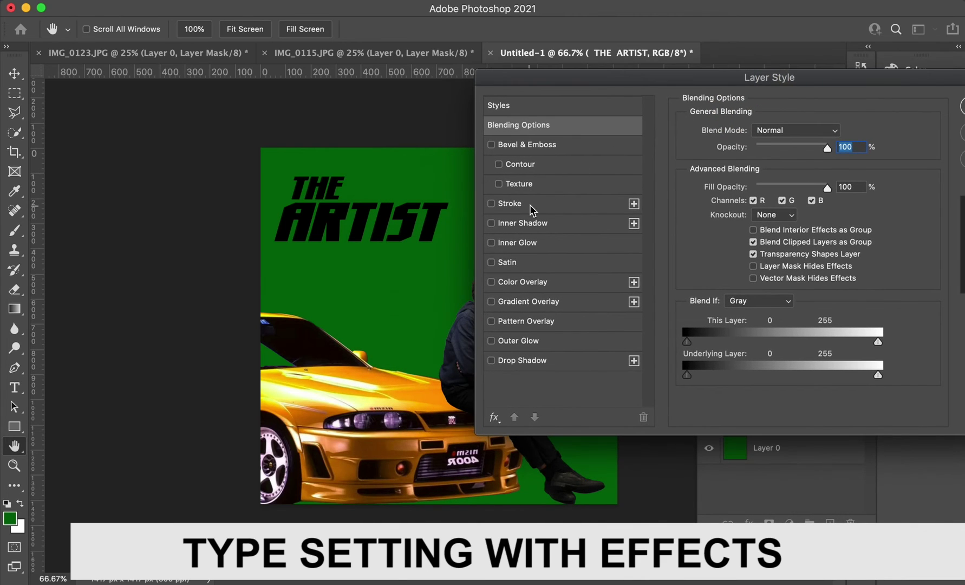
{"action": "left_click", "coordinate": [492, 223]}
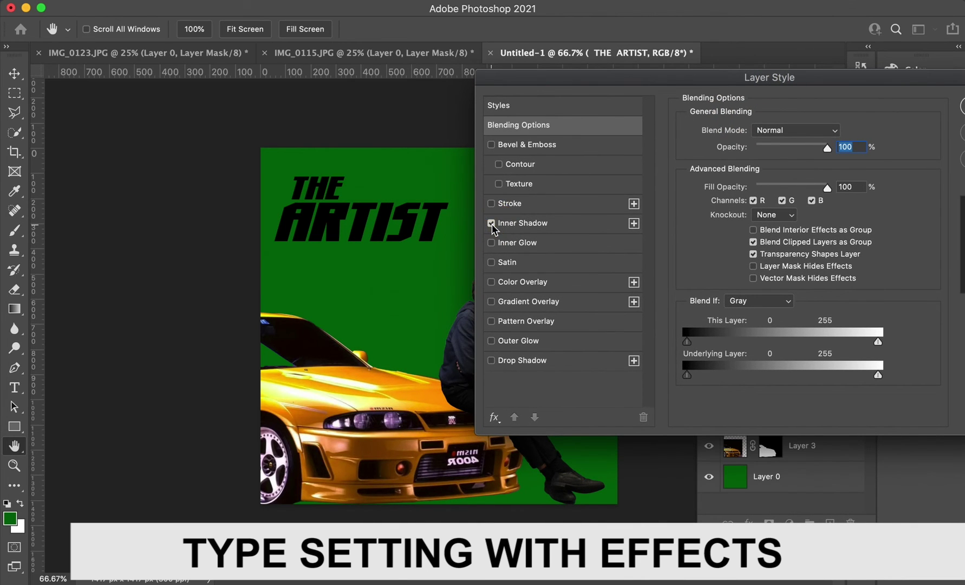
{"action": "left_click", "coordinate": [491, 204]}
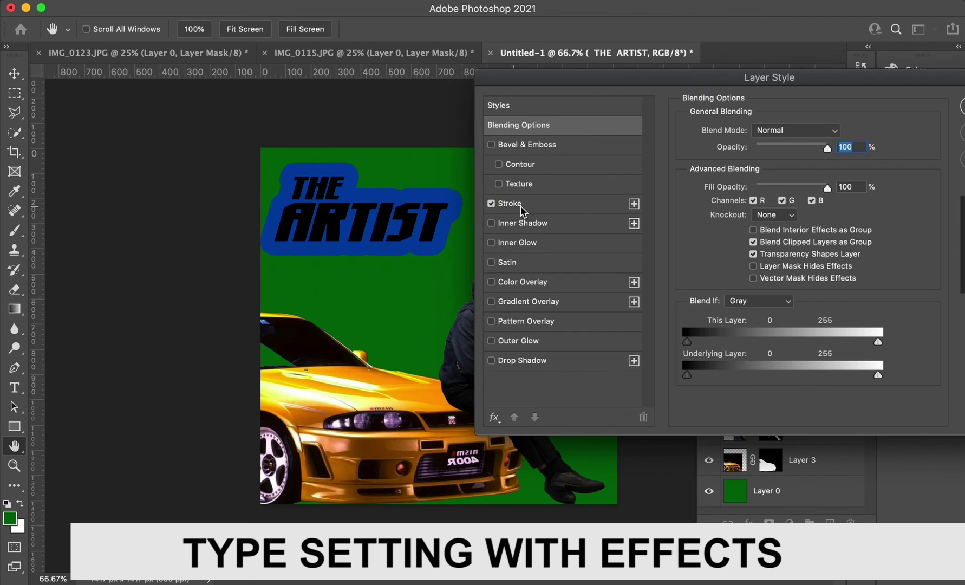
{"action": "left_click", "coordinate": [541, 207]}
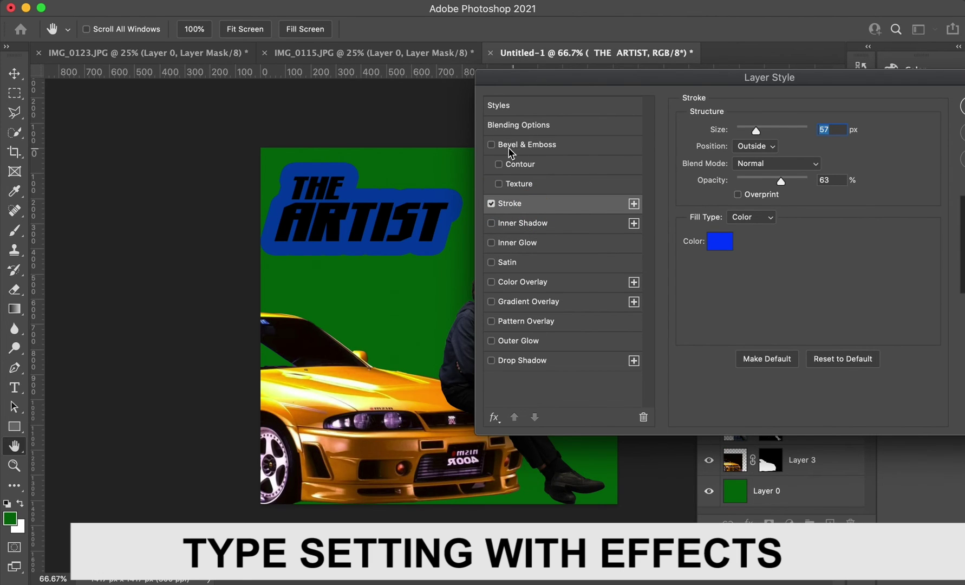
Step: Reduce the title's outside stroke to 9 px and keep its blue colour
{"action": "left_click", "coordinate": [492, 145]}
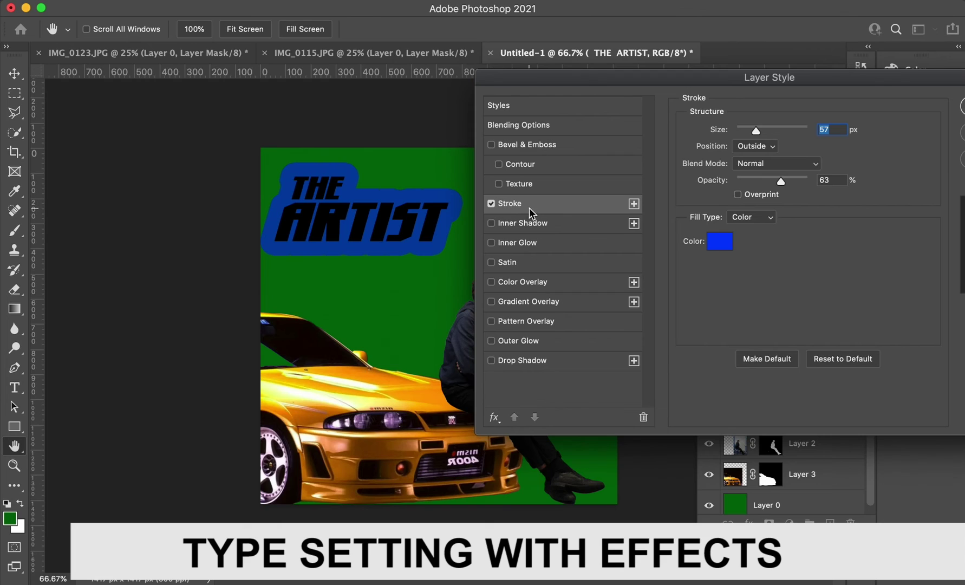
{"action": "left_click", "coordinate": [491, 208]}
{"action": "left_click", "coordinate": [494, 205]}
{"action": "left_click_drag", "start_coordinate": [755, 129], "coordinate": [743, 130]}
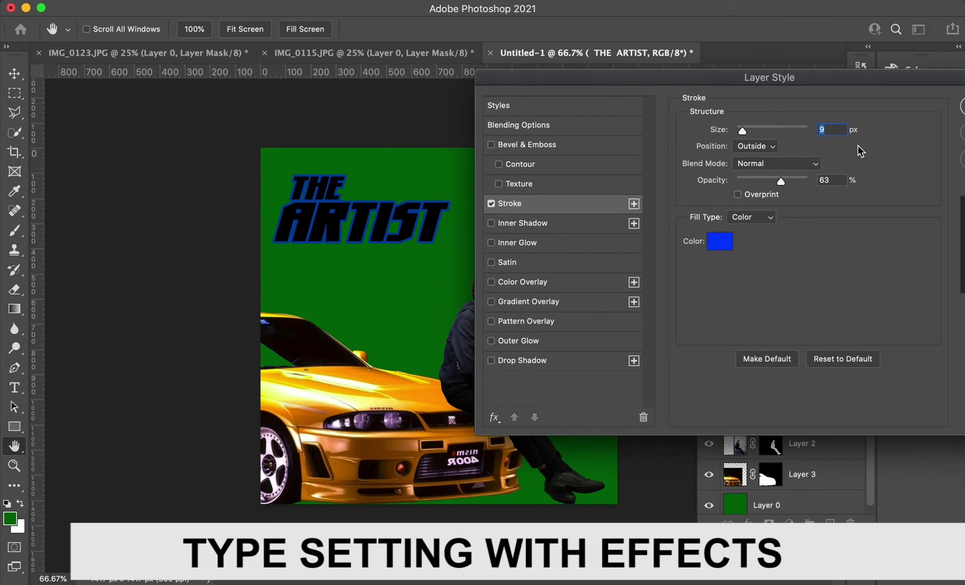
{"action": "double_click", "coordinate": [834, 130]}
{"action": "left_click", "coordinate": [718, 248]}
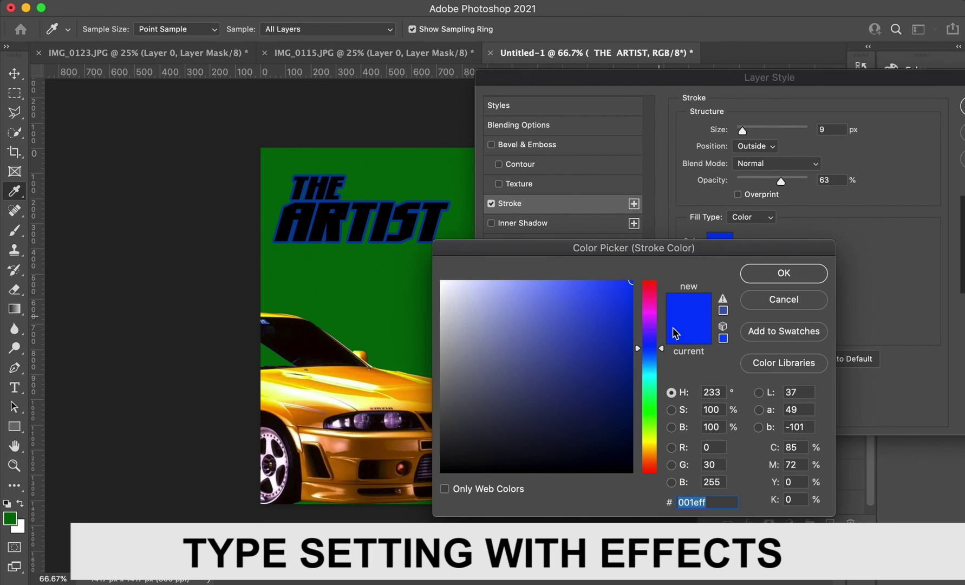
{"action": "left_click", "coordinate": [801, 276]}
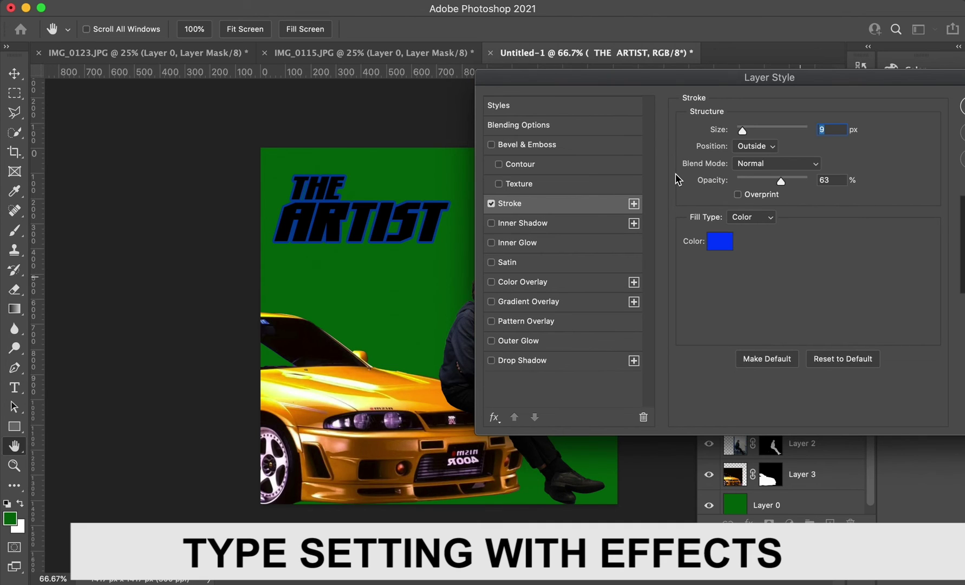
Step: Turn off the title's stroke and try a Color Overlay effect in its place
{"action": "left_click", "coordinate": [492, 203]}
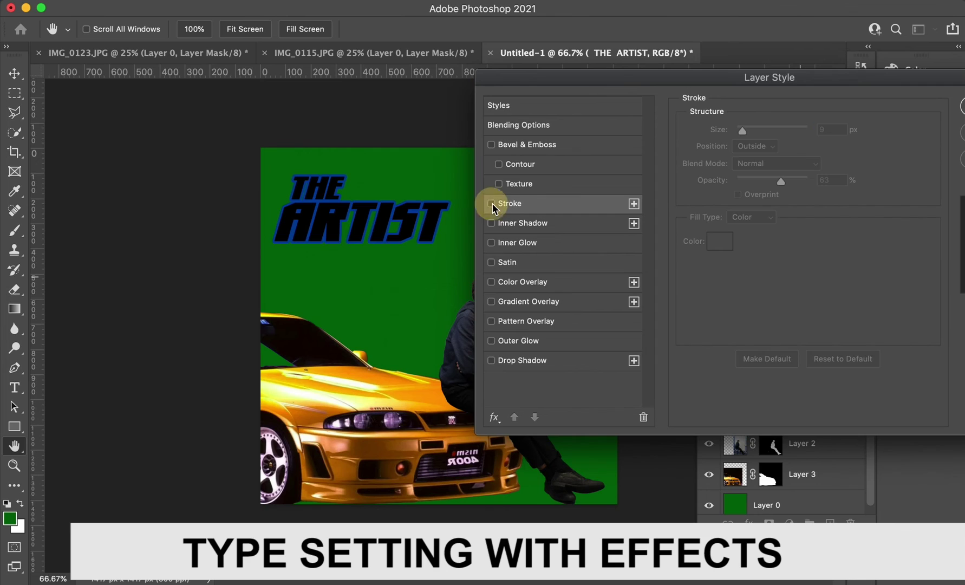
{"action": "left_click", "coordinate": [491, 282]}
{"action": "left_click", "coordinate": [559, 285]}
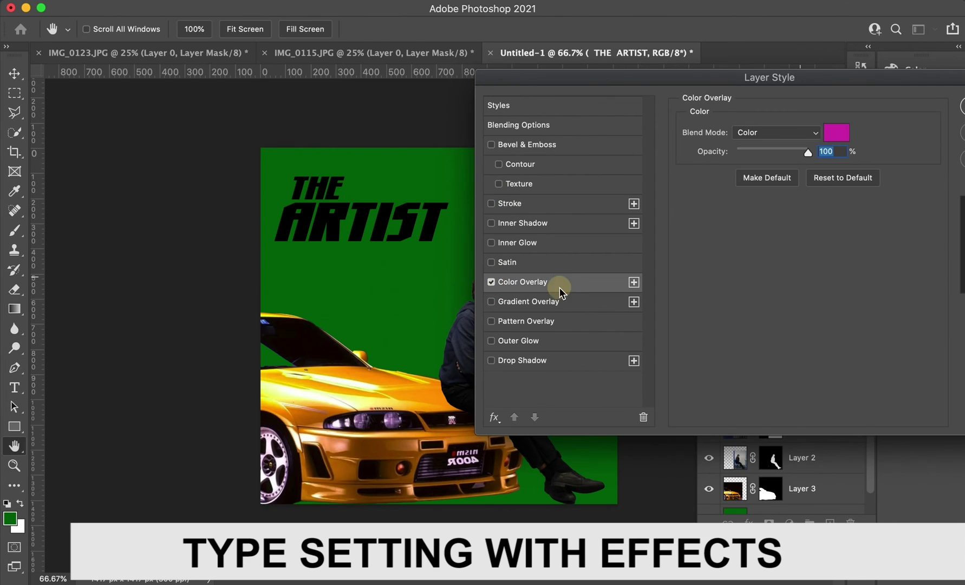
{"action": "left_click", "coordinate": [491, 282]}
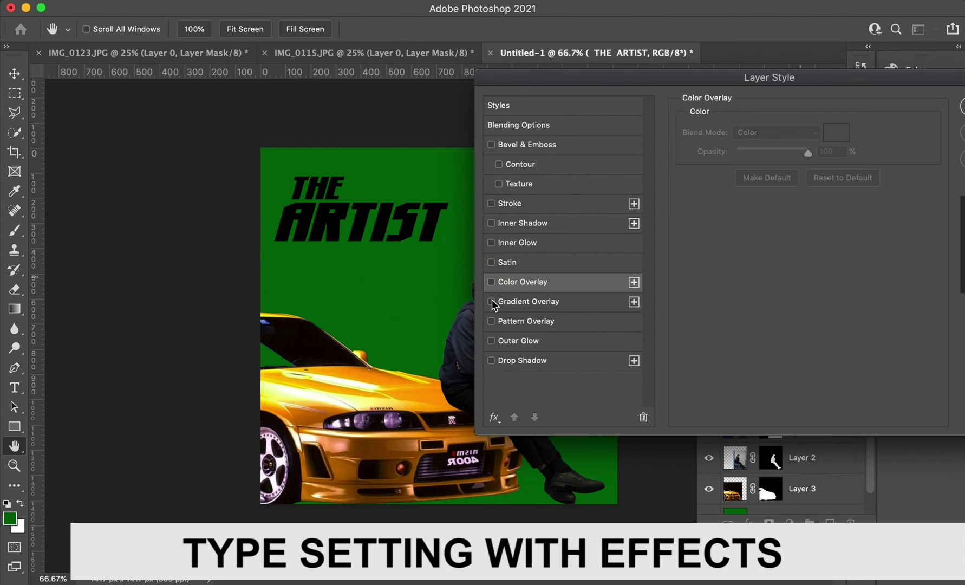
Step: Give the title a cyan-to-magenta Gradient Overlay and a Chisel Hard Emboss bevel with 178% depth and 6 px size
{"action": "left_click", "coordinate": [491, 302]}
{"action": "left_click", "coordinate": [617, 310]}
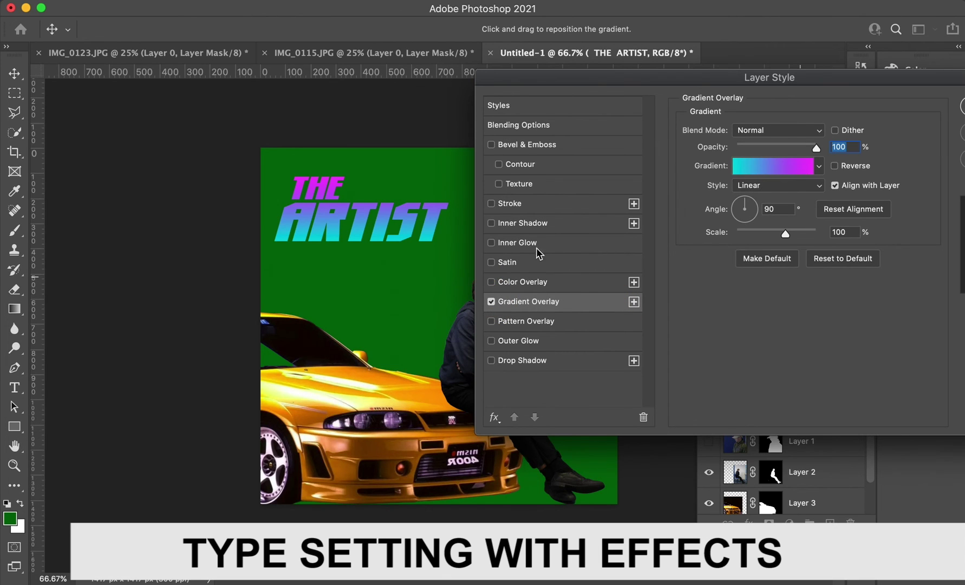
{"action": "left_click", "coordinate": [491, 145]}
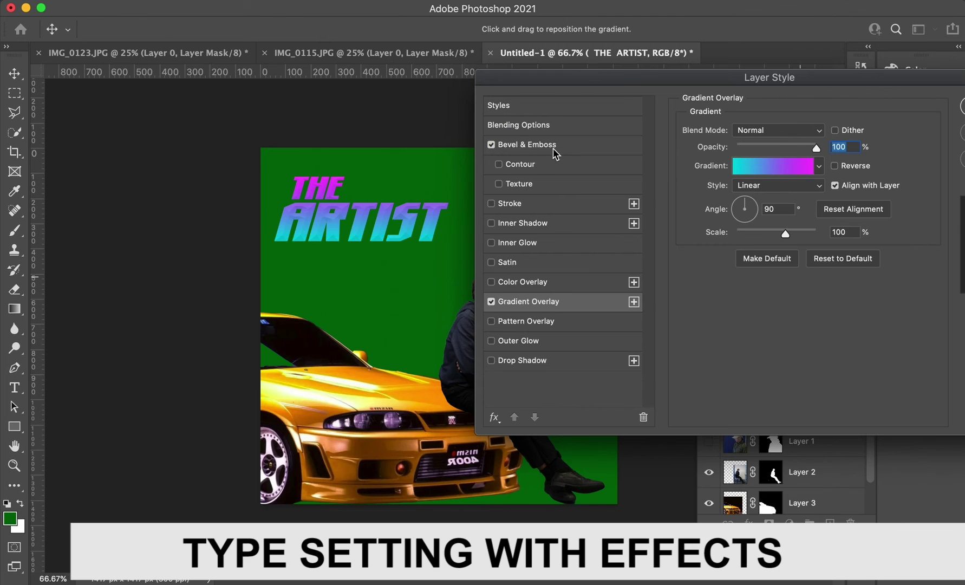
{"action": "left_click", "coordinate": [571, 145]}
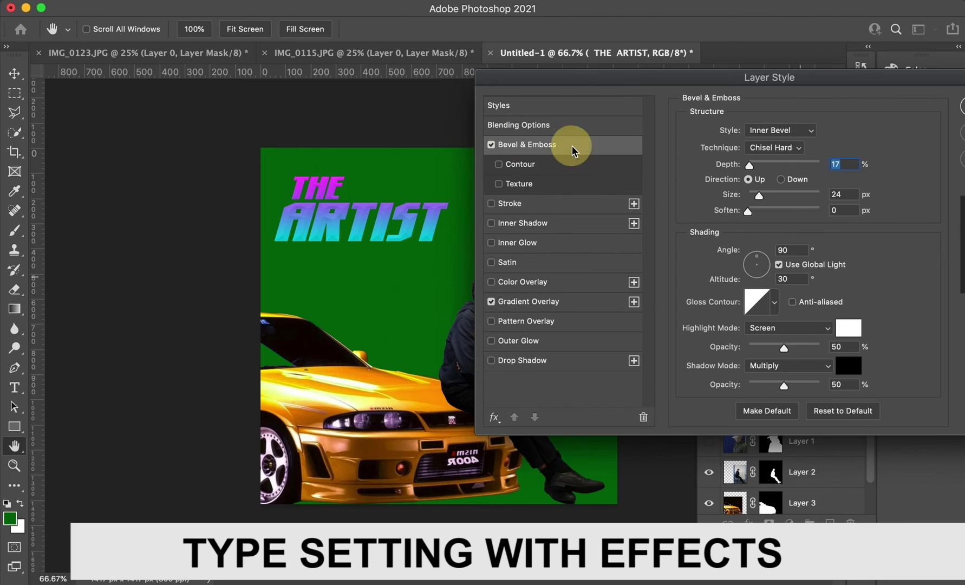
{"action": "left_click", "coordinate": [810, 133]}
{"action": "left_click", "coordinate": [790, 124]}
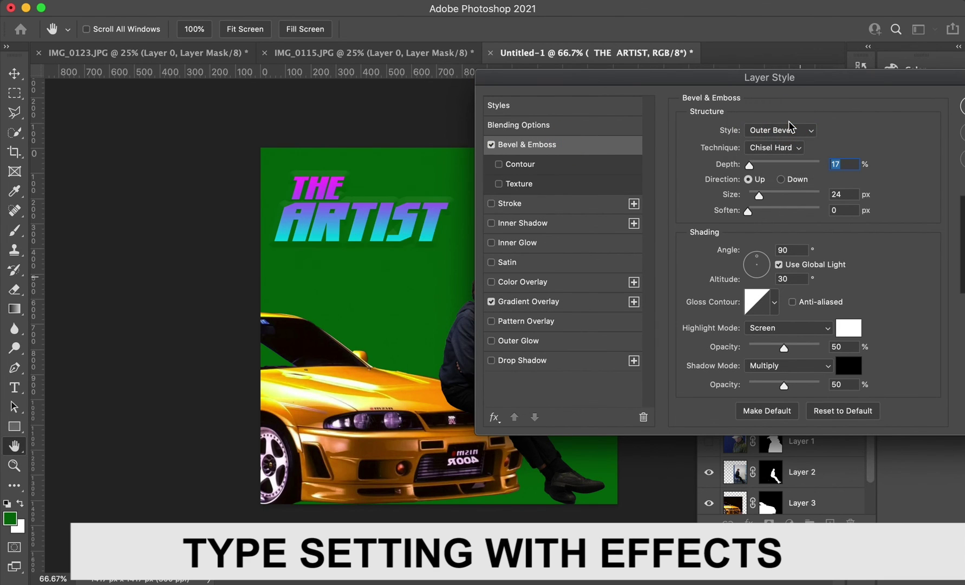
{"action": "left_click", "coordinate": [790, 126]}
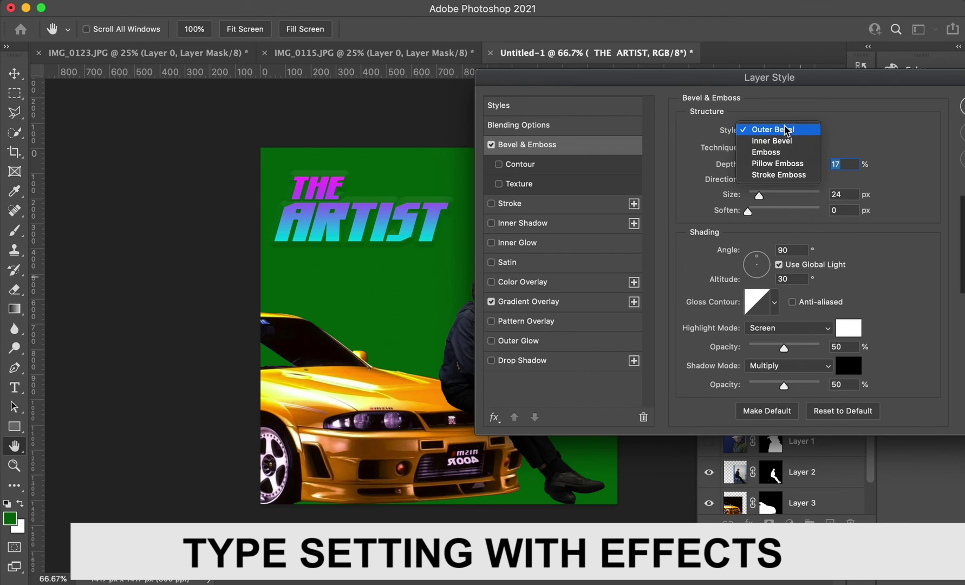
{"action": "left_click", "coordinate": [784, 155]}
{"action": "left_click_drag", "start_coordinate": [753, 168], "coordinate": [754, 201]}
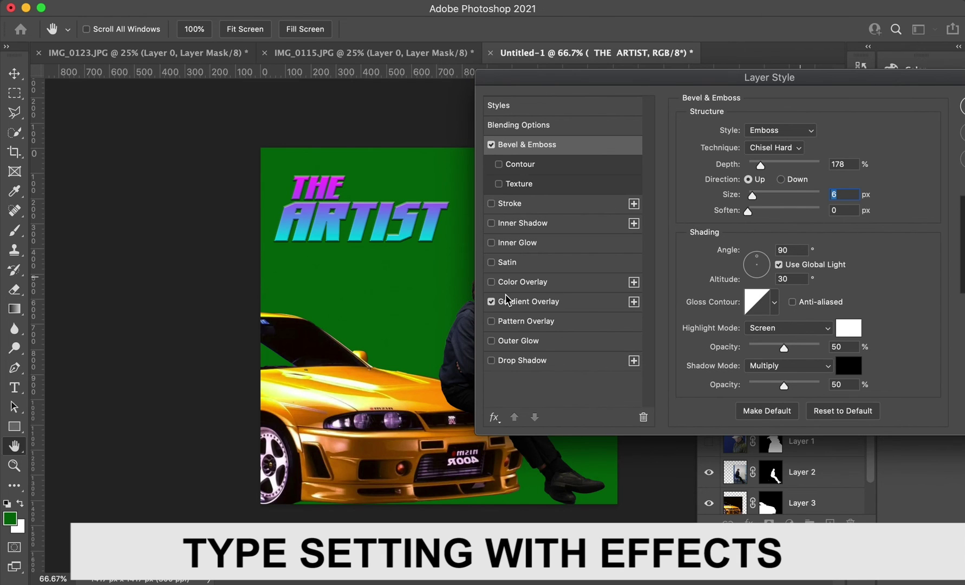
Step: Turn the title's stroke back on, make it white at maximum opacity, and apply the layer styles
{"action": "left_click", "coordinate": [506, 204]}
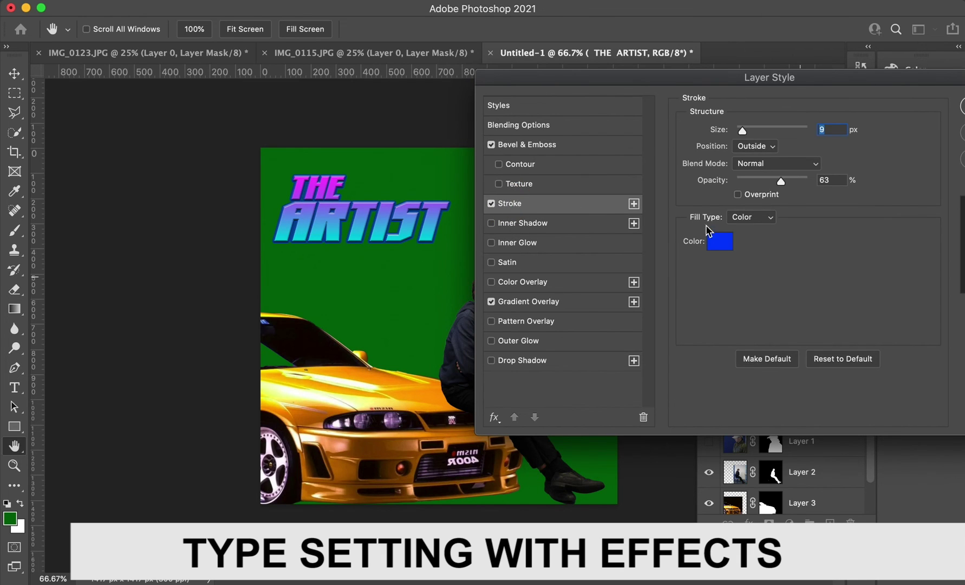
{"action": "left_click", "coordinate": [717, 240]}
{"action": "left_click_drag", "start_coordinate": [464, 283], "coordinate": [358, 243]}
{"action": "left_click", "coordinate": [784, 273]}
{"action": "left_click_drag", "start_coordinate": [781, 182], "coordinate": [823, 180]}
{"action": "left_click_drag", "start_coordinate": [885, 79], "coordinate": [795, 80]}
{"action": "left_click", "coordinate": [904, 102]}
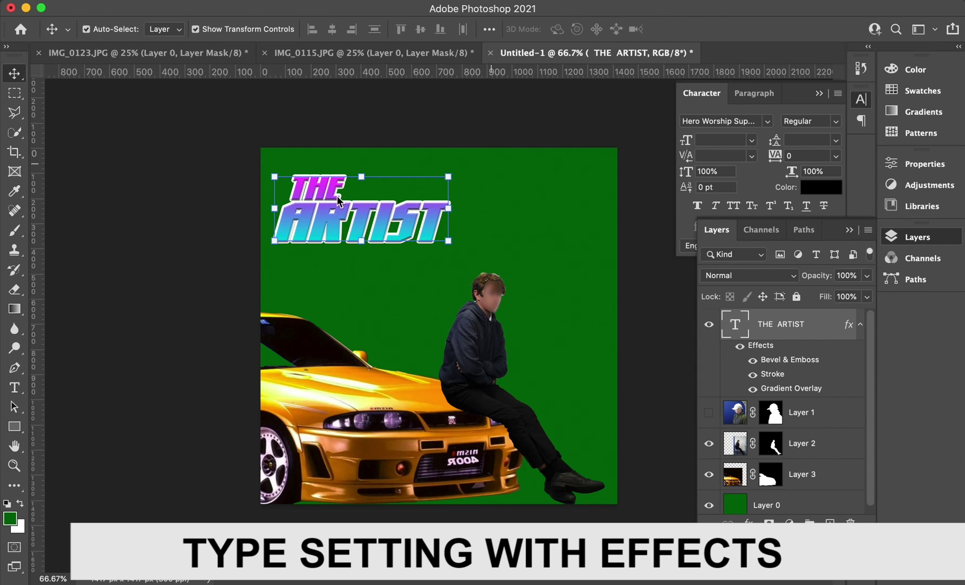
Step: Move the styled title slightly down and to the right, away from the canvas edges, and deselect it
{"action": "left_click_drag", "start_coordinate": [321, 215], "coordinate": [327, 234]}
{"action": "left_click", "coordinate": [201, 199]}
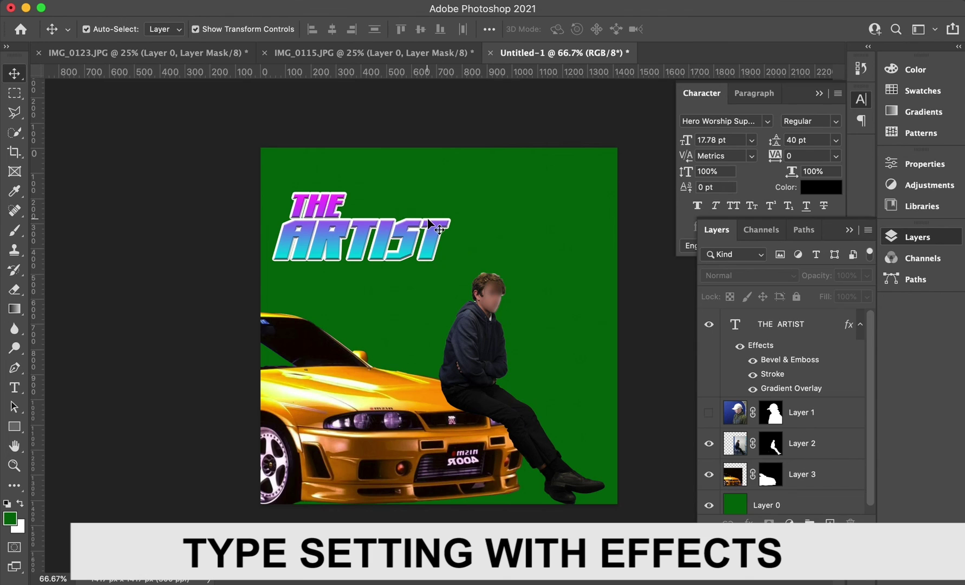
{"action": "left_click", "coordinate": [402, 235]}
{"action": "left_click_drag", "start_coordinate": [402, 235], "coordinate": [420, 227]}
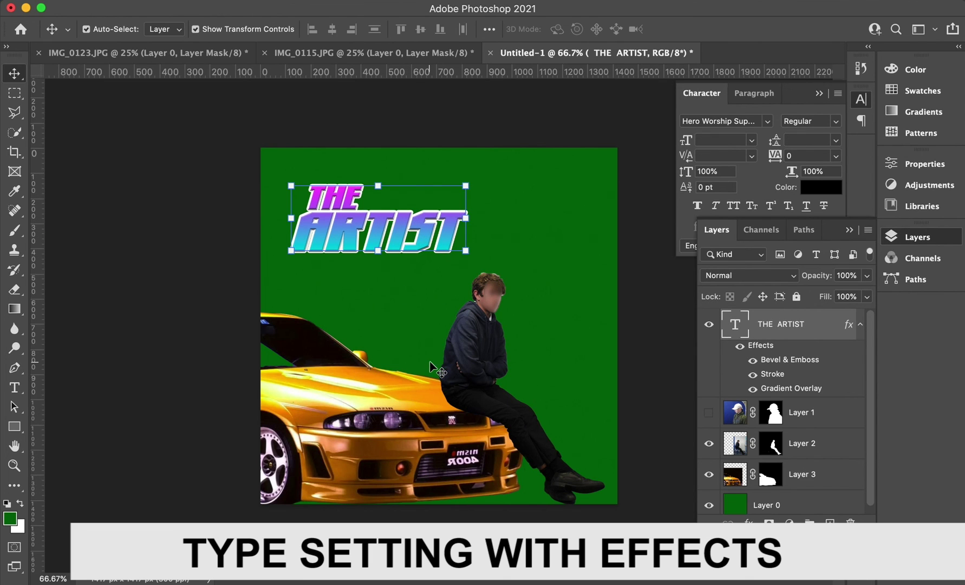
{"action": "left_click", "coordinate": [157, 337]}
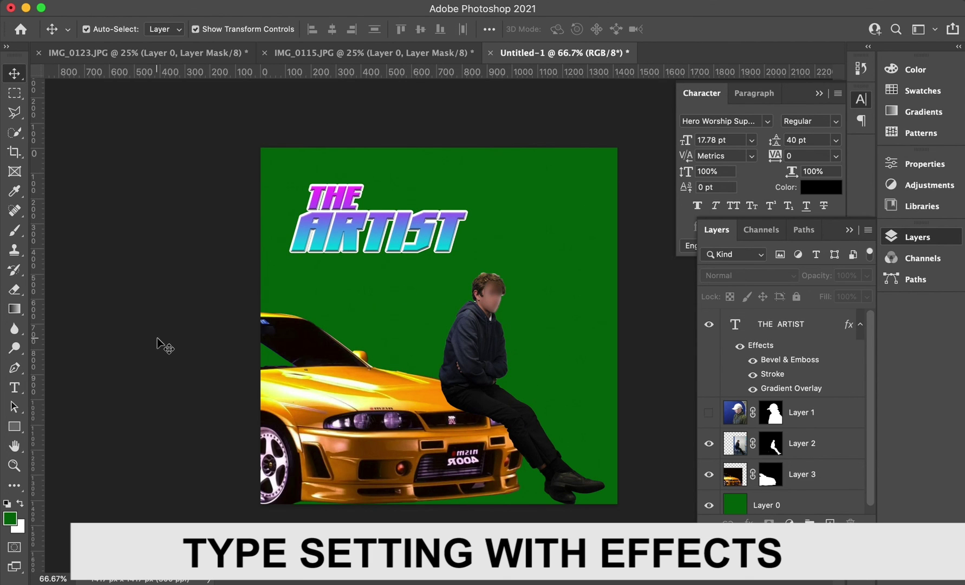
Step: Switch to Chrome and bring the Parental Advisory image from the "explicit lyrics sticker" results into the Photoshop composite, accepting the colour profile conversion
{"action": "key", "text": "super+Tab"}
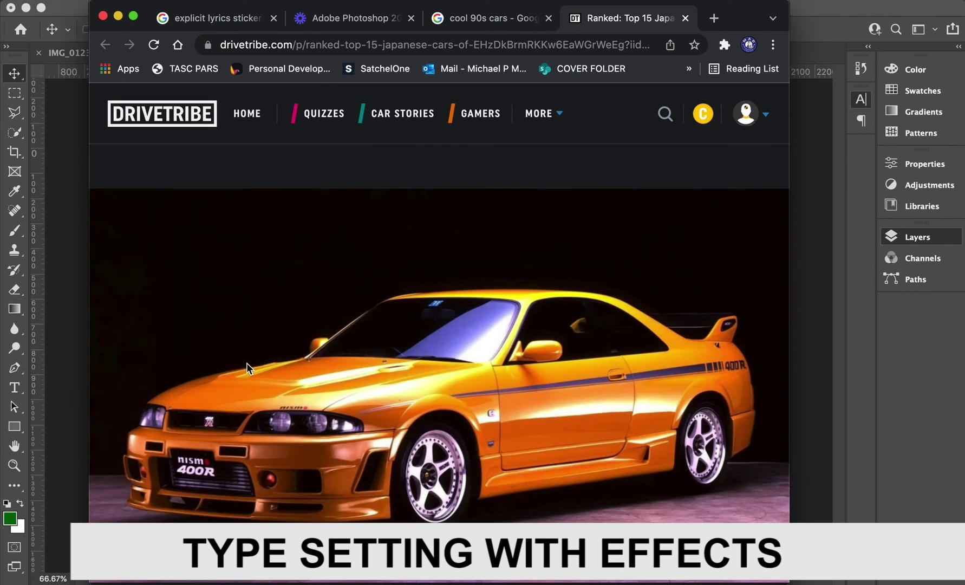
{"action": "left_click", "coordinate": [222, 20]}
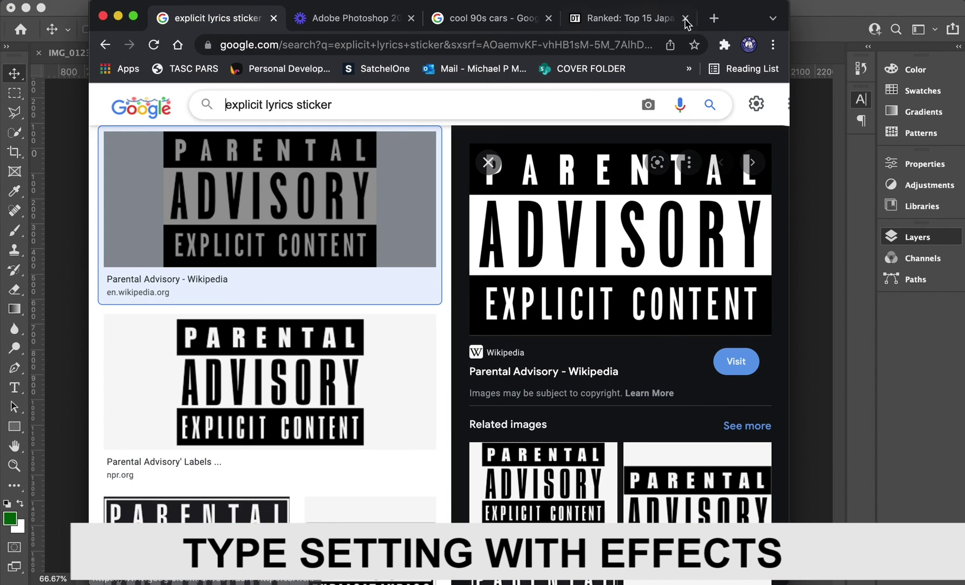
{"action": "left_click_drag", "start_coordinate": [740, 20], "coordinate": [904, 20]}
{"action": "left_click_drag", "start_coordinate": [526, 248], "coordinate": [172, 297]}
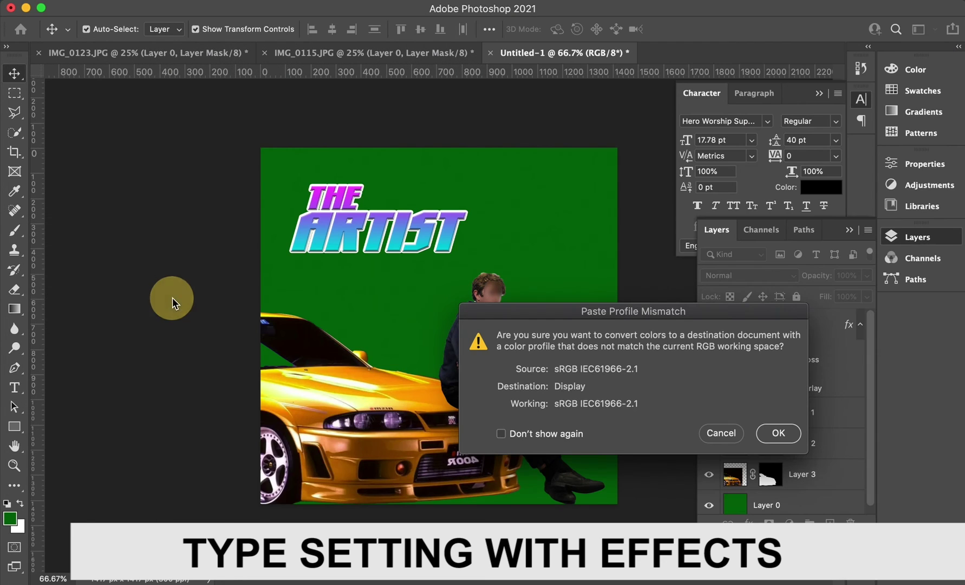
{"action": "left_click", "coordinate": [778, 433]}
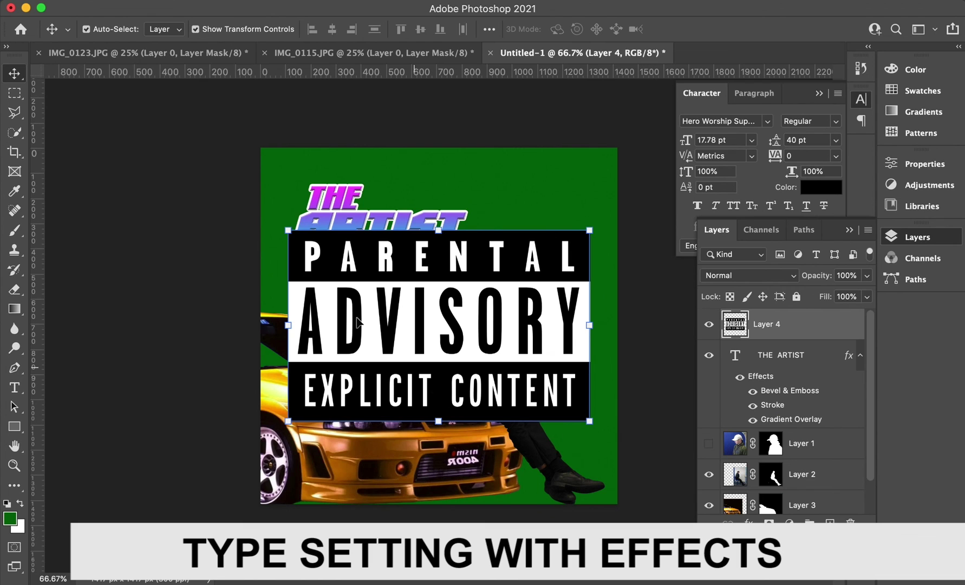
Step: Shrink the Parental Advisory sticker to a small label and place it over the car's front bumper in the canvas's lower-left area
{"action": "left_click_drag", "start_coordinate": [287, 231], "coordinate": [308, 484]}
{"action": "key", "text": "Return"}
{"action": "left_click", "coordinate": [193, 428]}
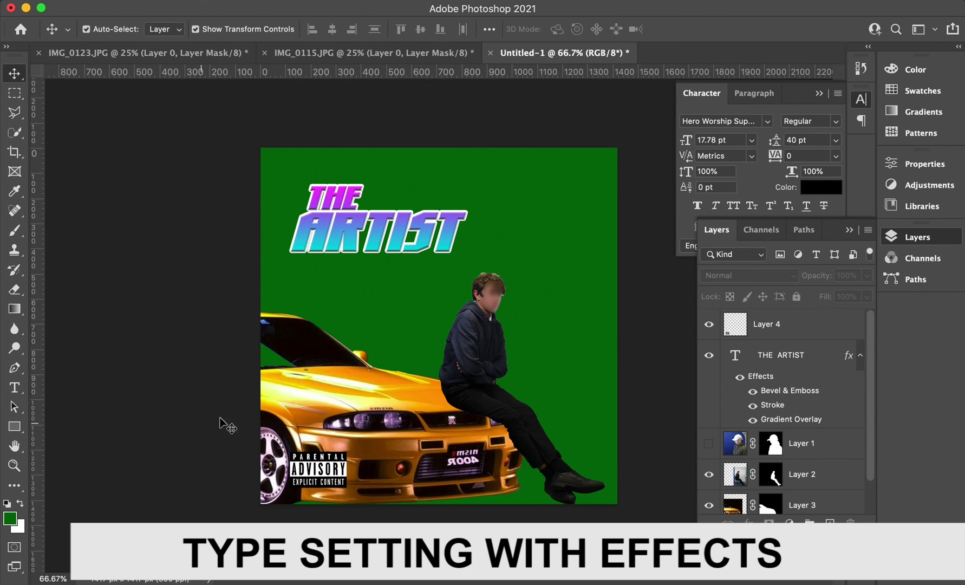